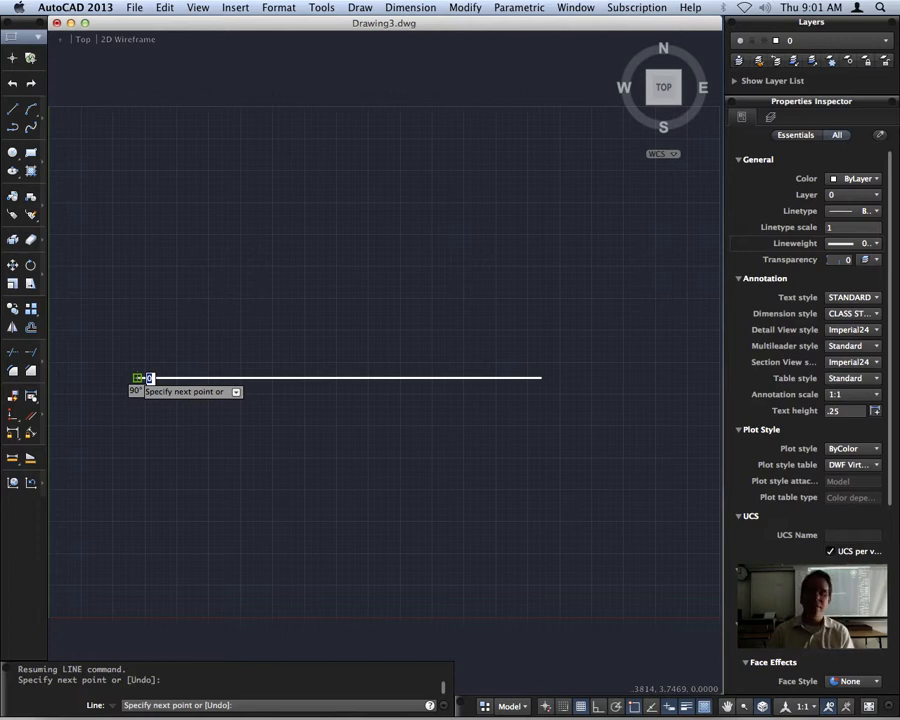
Draw a freehand sloped line about 6 units long at about 20° from the horizontal line's left endpoint.
click(139, 377)
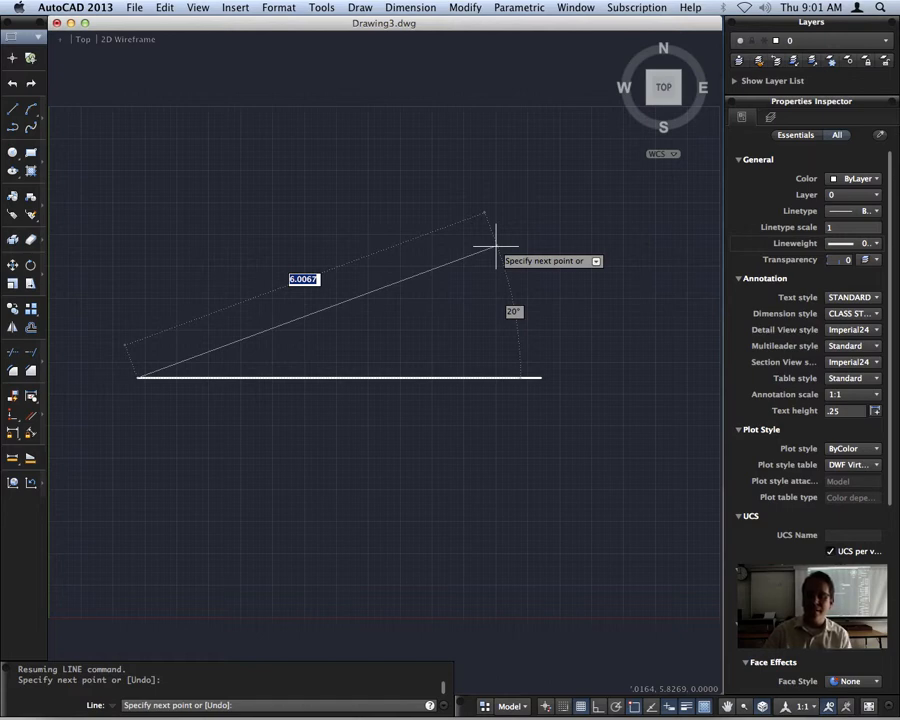
click(496, 246)
click(855, 244)
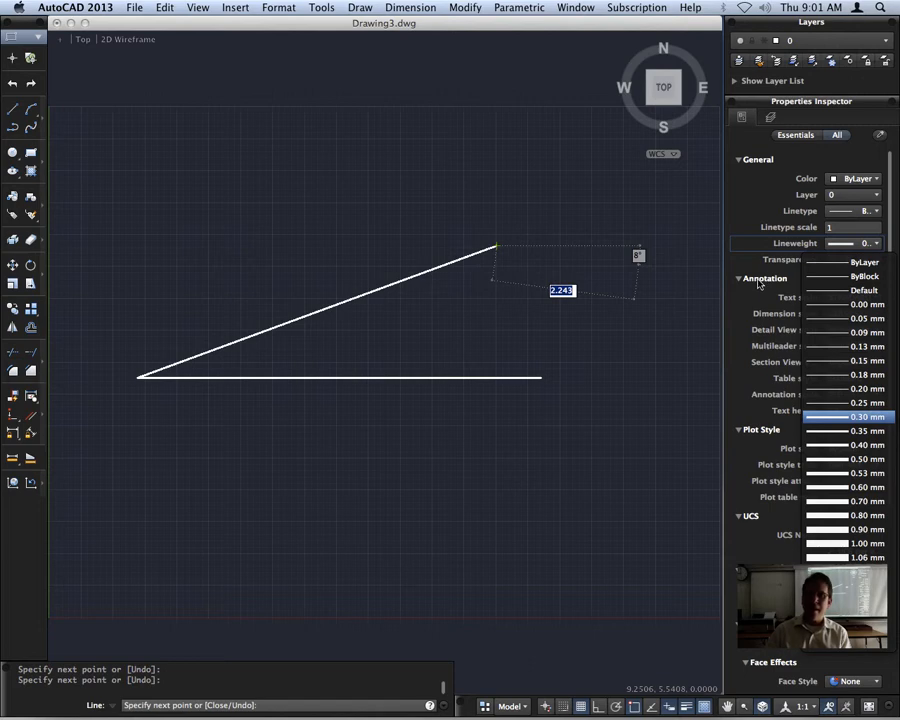
click(759, 285)
key(Escape)
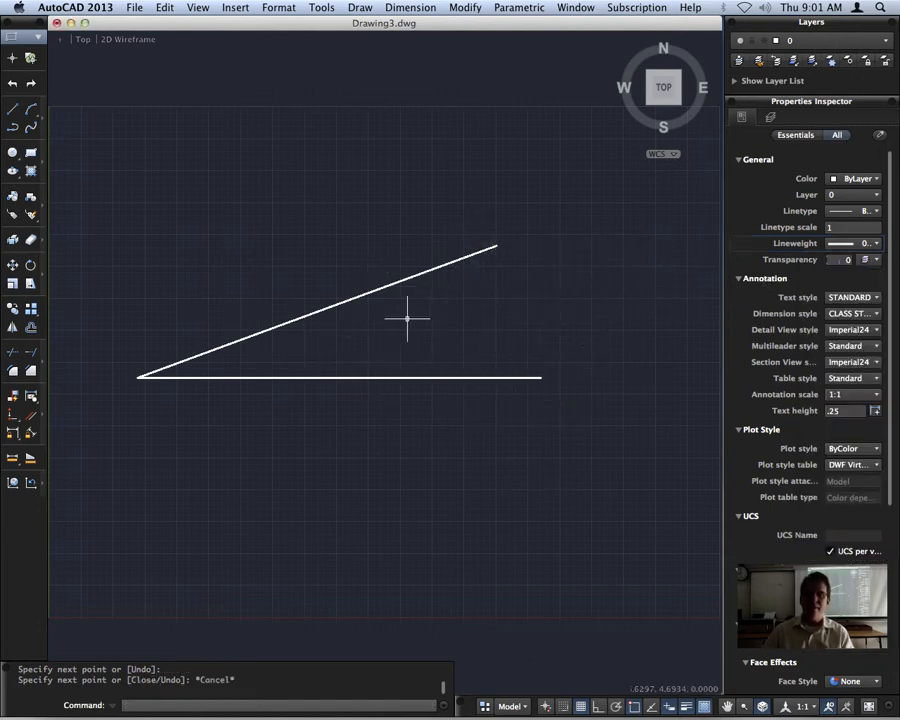
Add an angular dimension between the horizontal line and the freehand sloped line, placing its arc near their open ends.
click(391, 6)
click(444, 146)
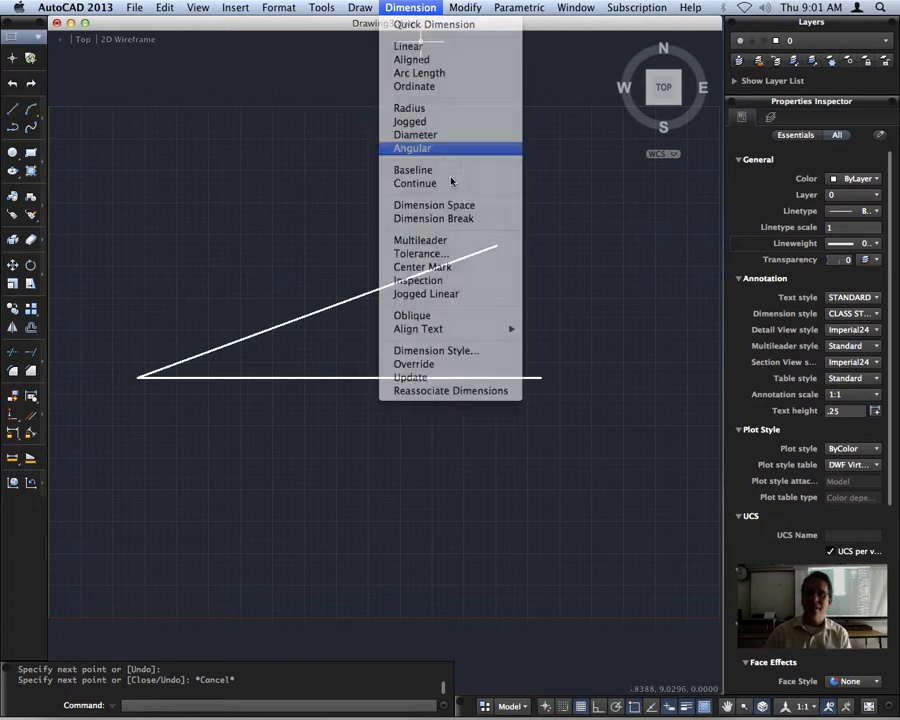
click(468, 377)
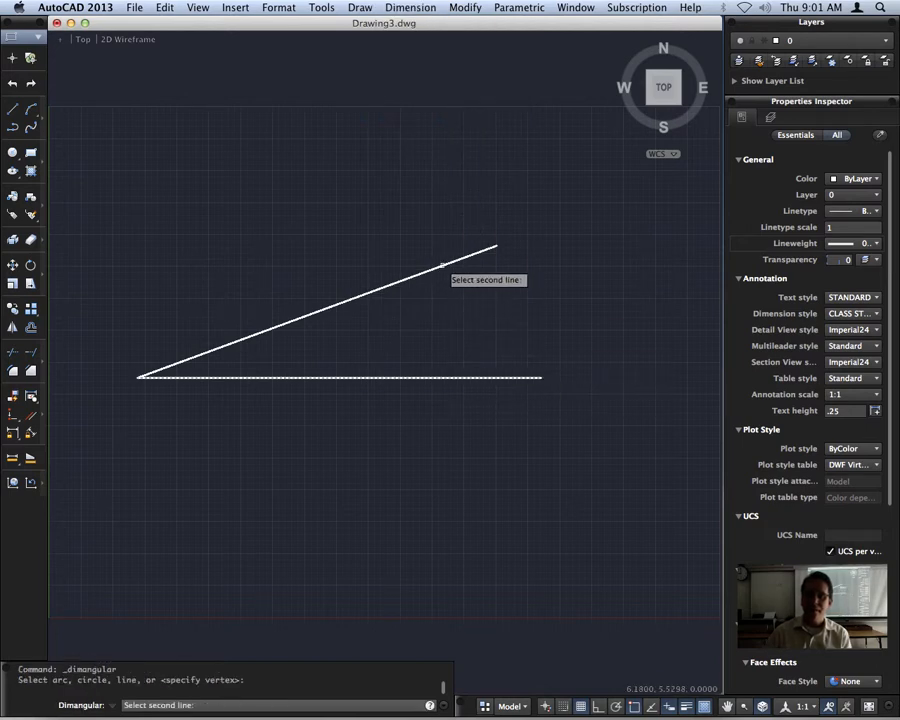
click(441, 265)
click(478, 304)
scroll(587, 356, up, 5)
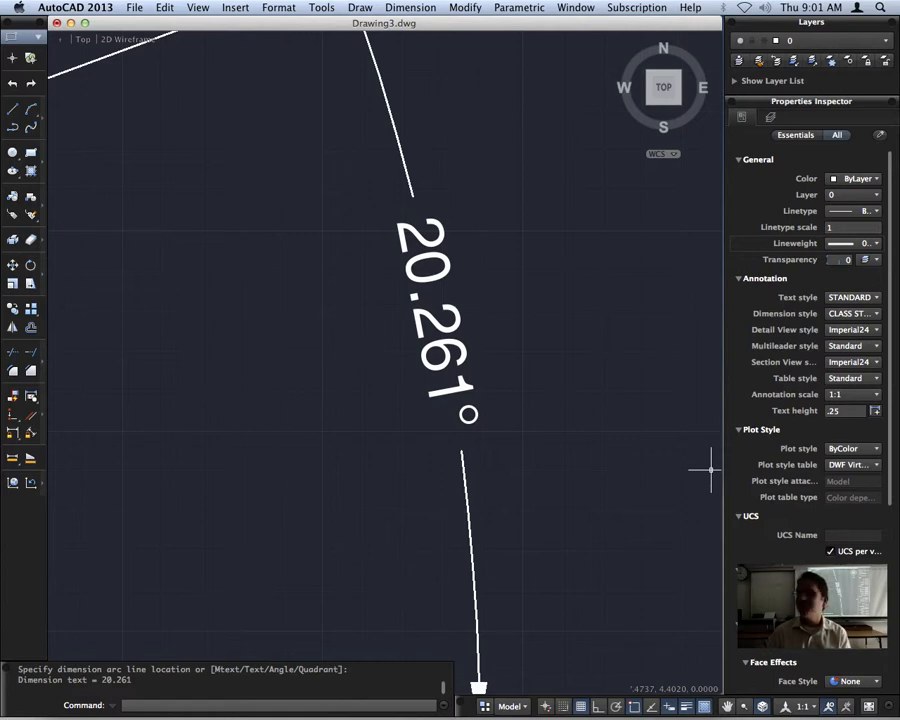
scroll(421, 411, down, 4)
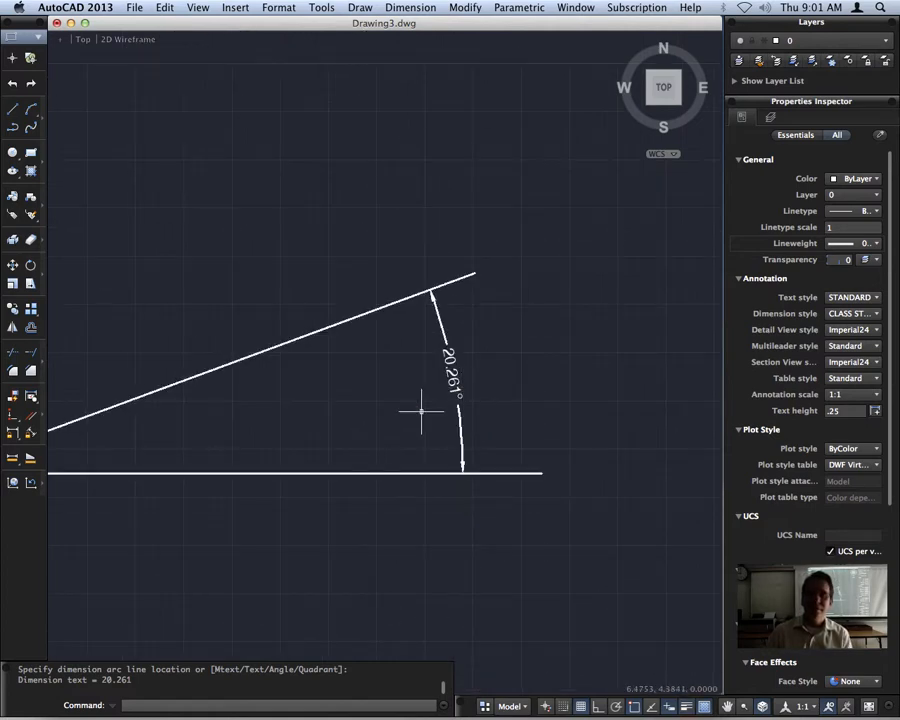
middle_drag(421, 411, 534, 370)
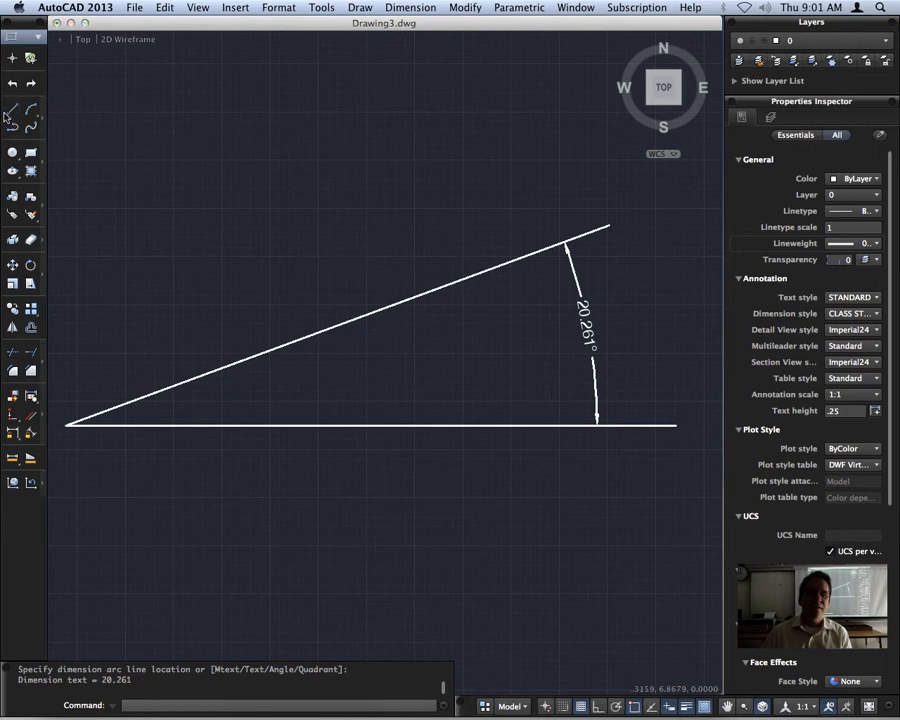
Draw a line from the shared vertex with an exact length of 6 units and an angle of 20°.
click(14, 111)
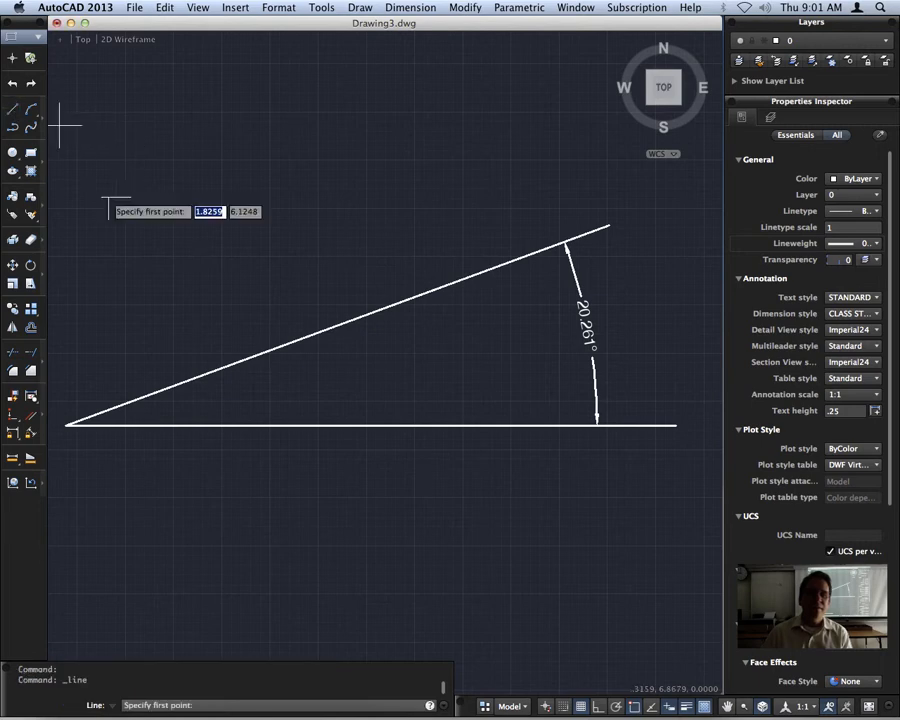
click(66, 425)
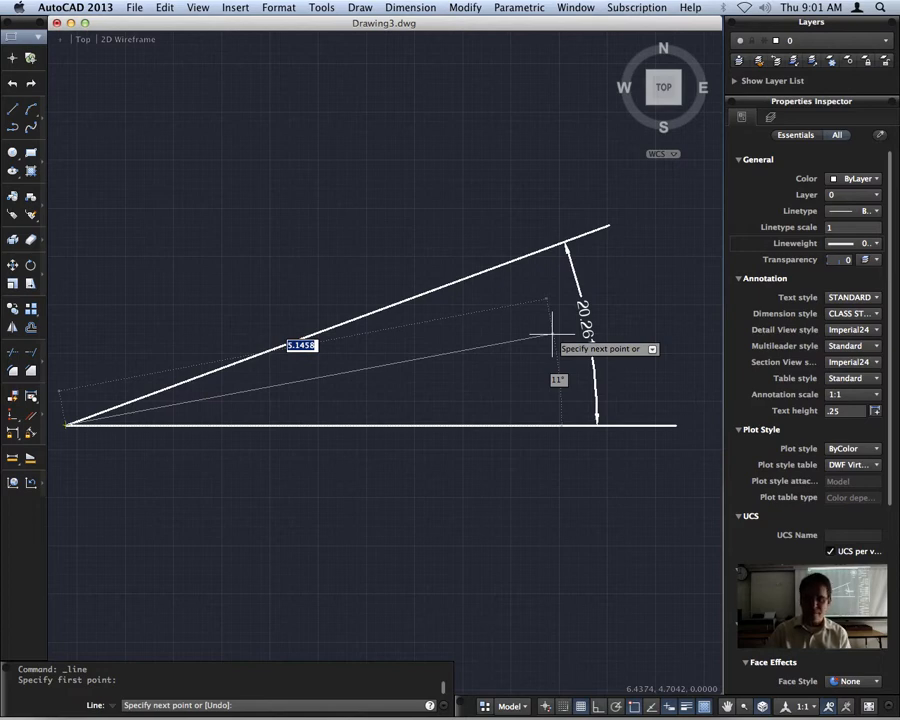
text(6)
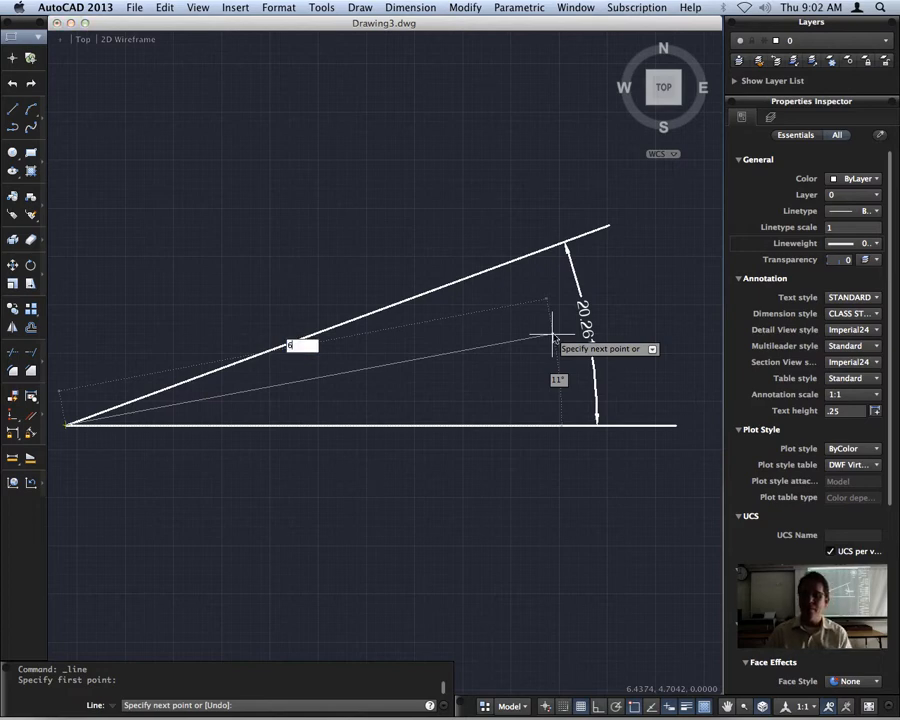
key(Tab)
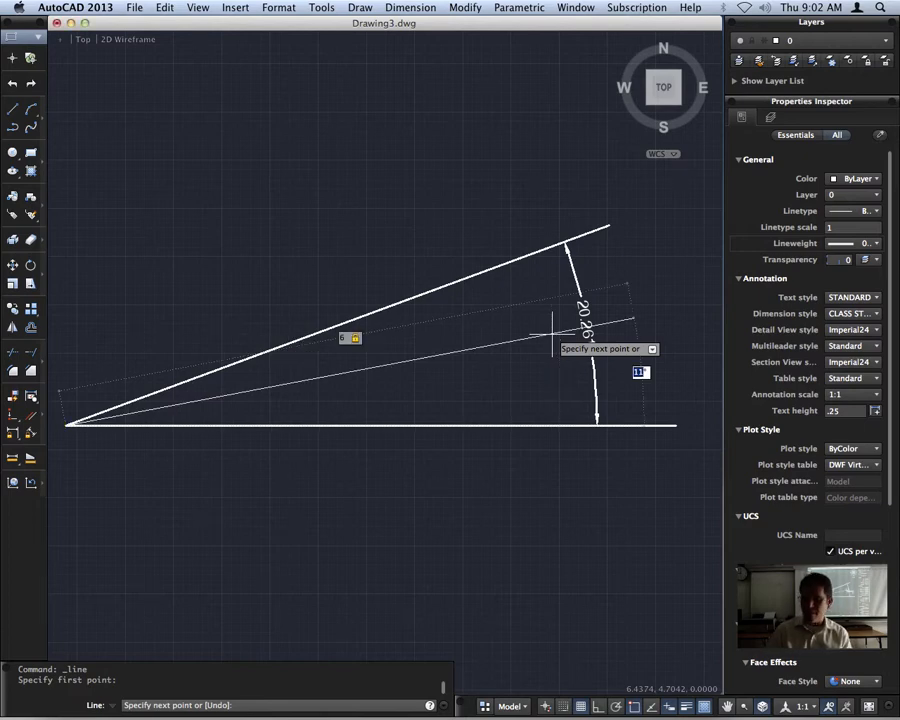
text(20)
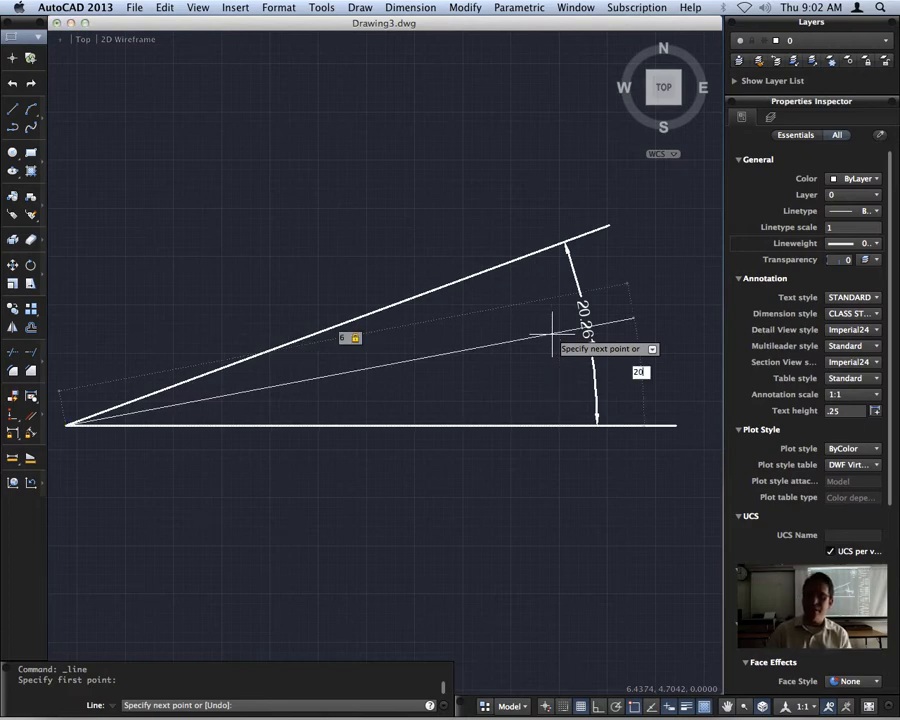
key(Return)
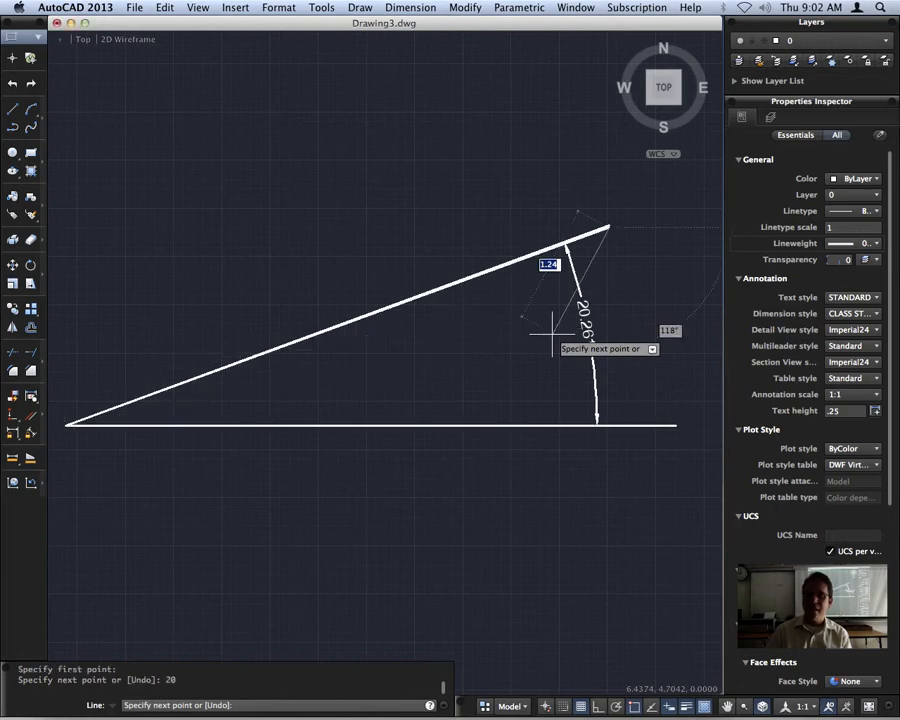
key(Escape)
Add an angular dimension between the lower of the two sloped lines and the horizontal line, outside the existing angular dimension.
scroll(605, 217, up, 5)
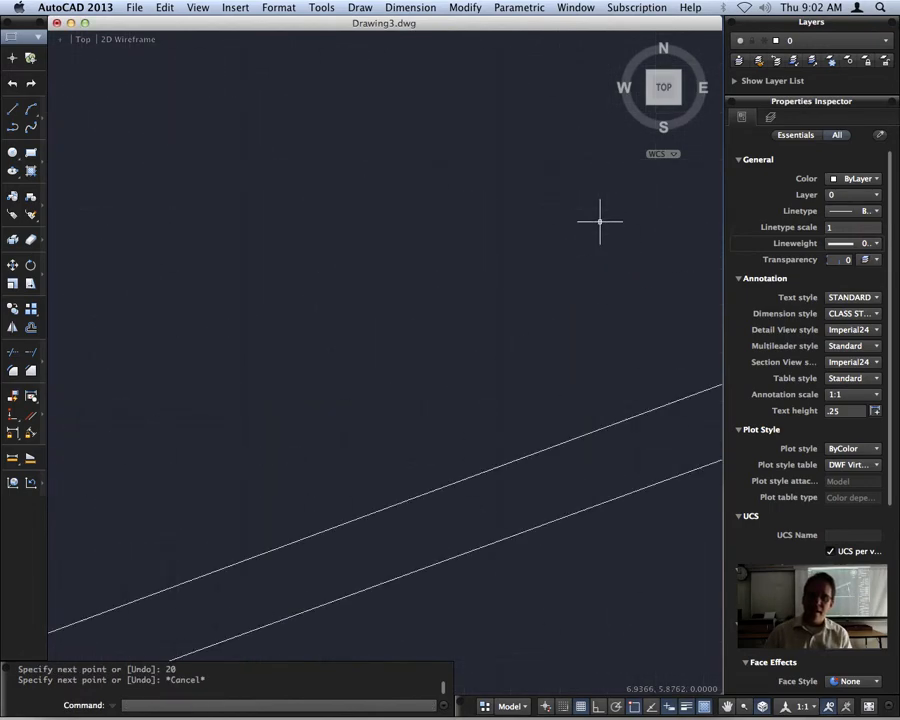
mouse_move(612, 566)
middle_down()
mouse_move(609, 478)
mouse_move(348, 213)
middle_up()
scroll(348, 213, down, 5)
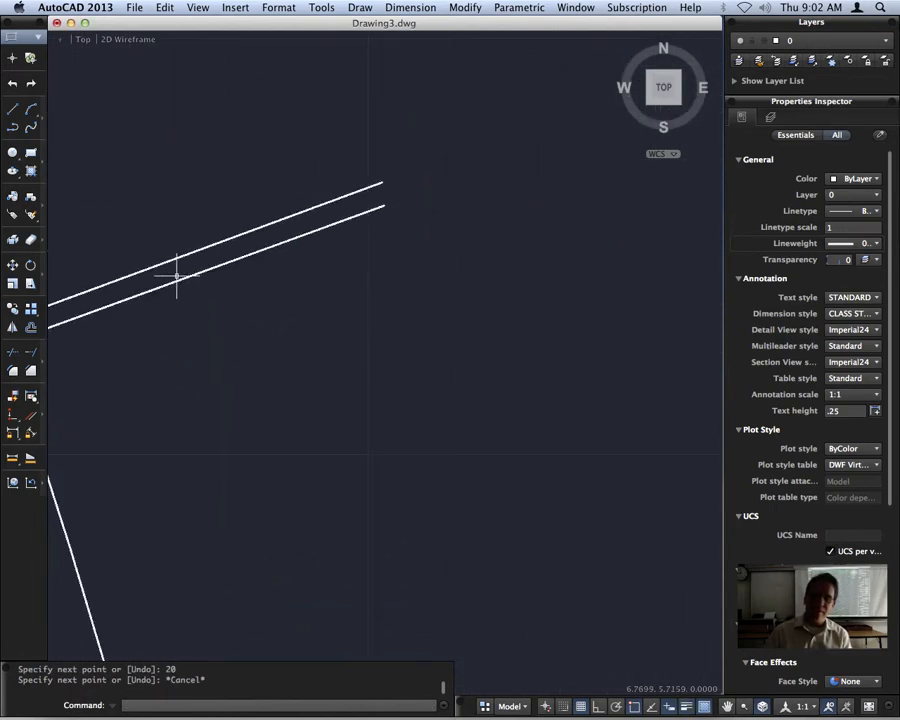
middle_drag(125, 301, 395, 285)
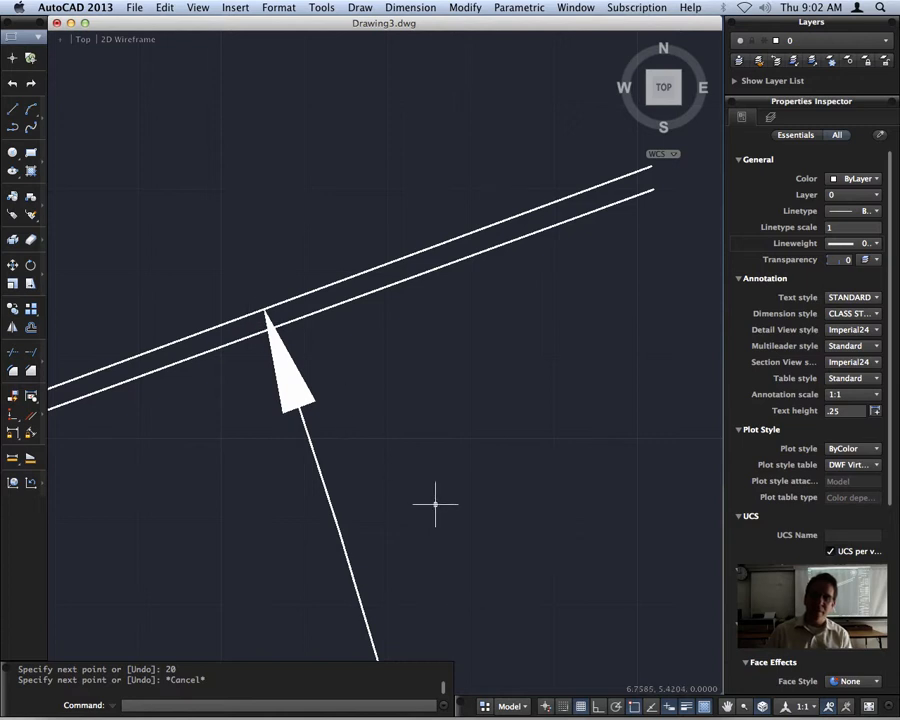
scroll(434, 502, down, 5)
middle_drag(458, 541, 478, 338)
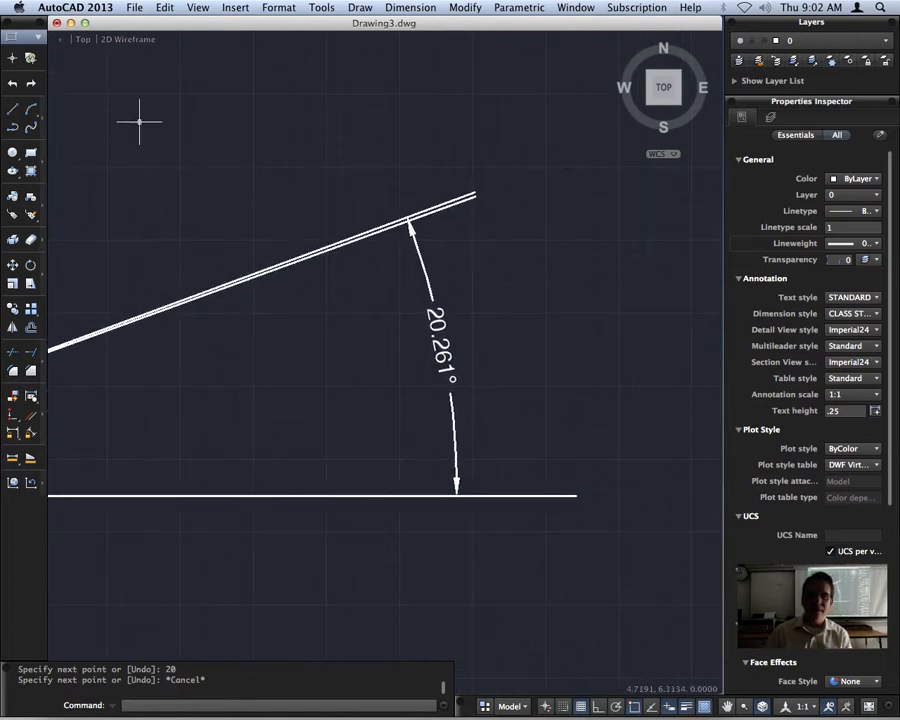
click(410, 8)
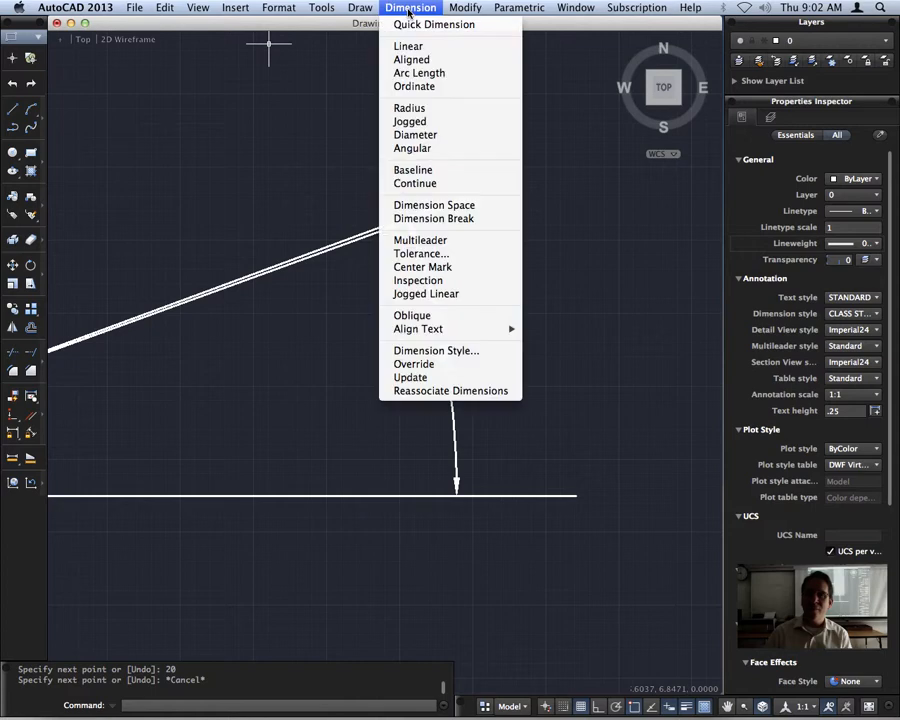
click(456, 148)
click(450, 195)
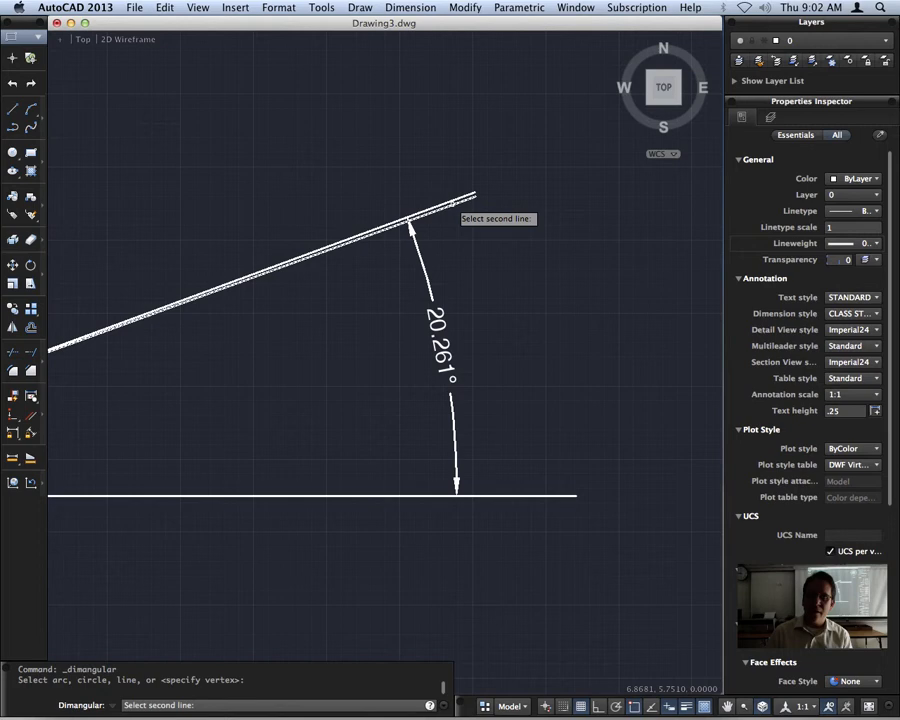
click(532, 494)
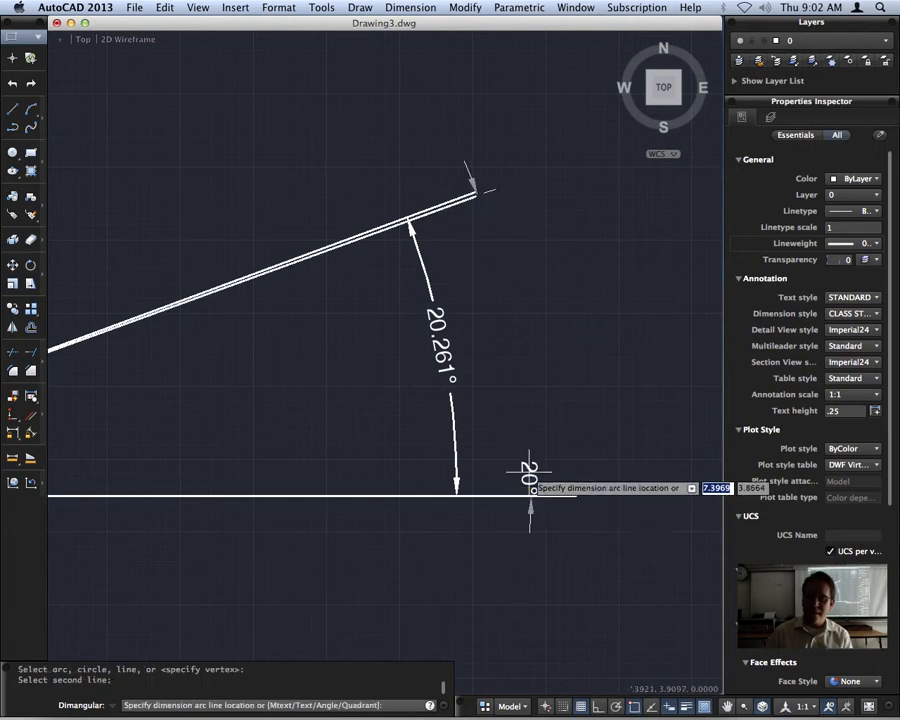
click(488, 318)
Erase all three lines and both angular dimensions from the drawing.
mouse_move(785, 700)
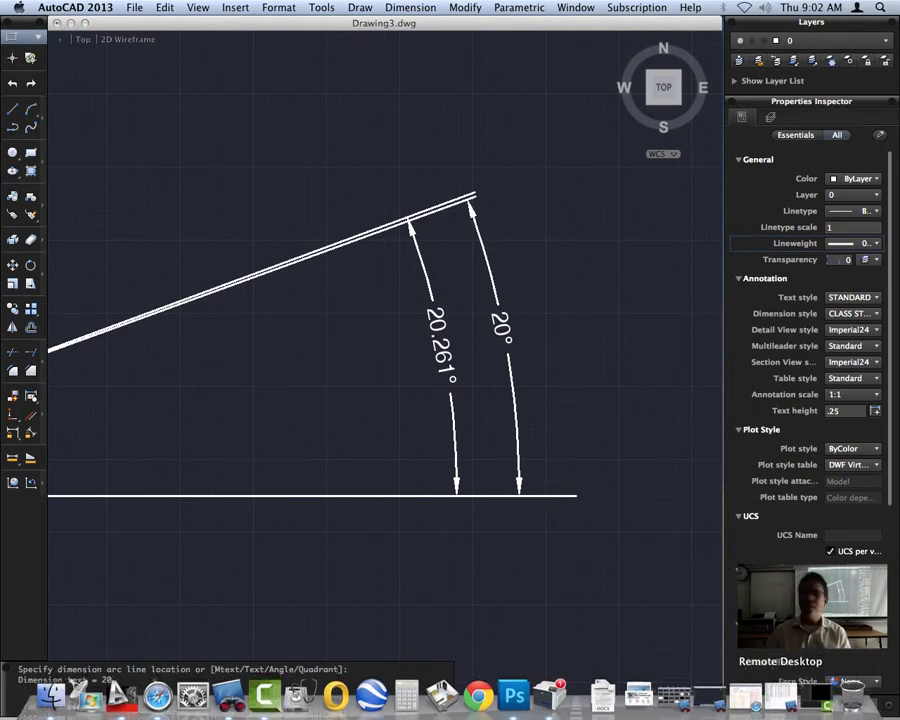
scroll(410, 544, down, 4)
middle_drag(402, 570, 452, 522)
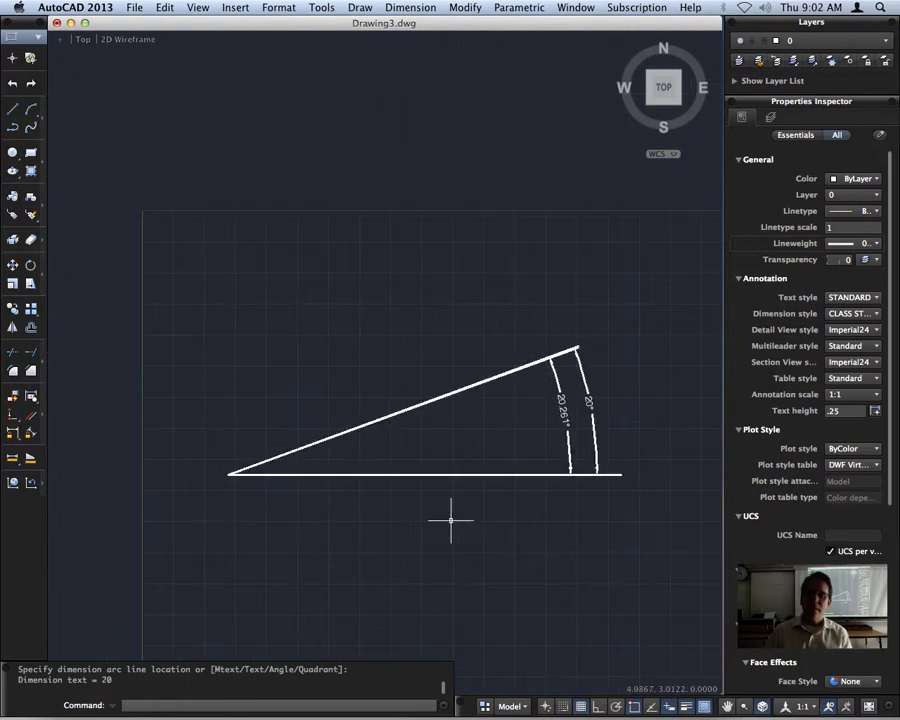
click(643, 517)
click(182, 298)
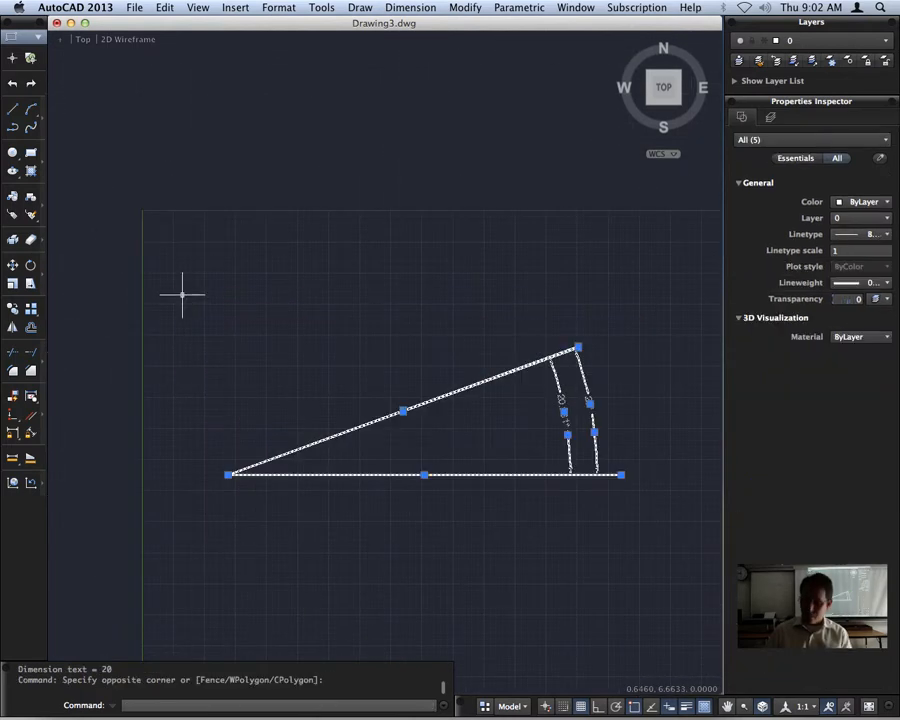
key(Delete)
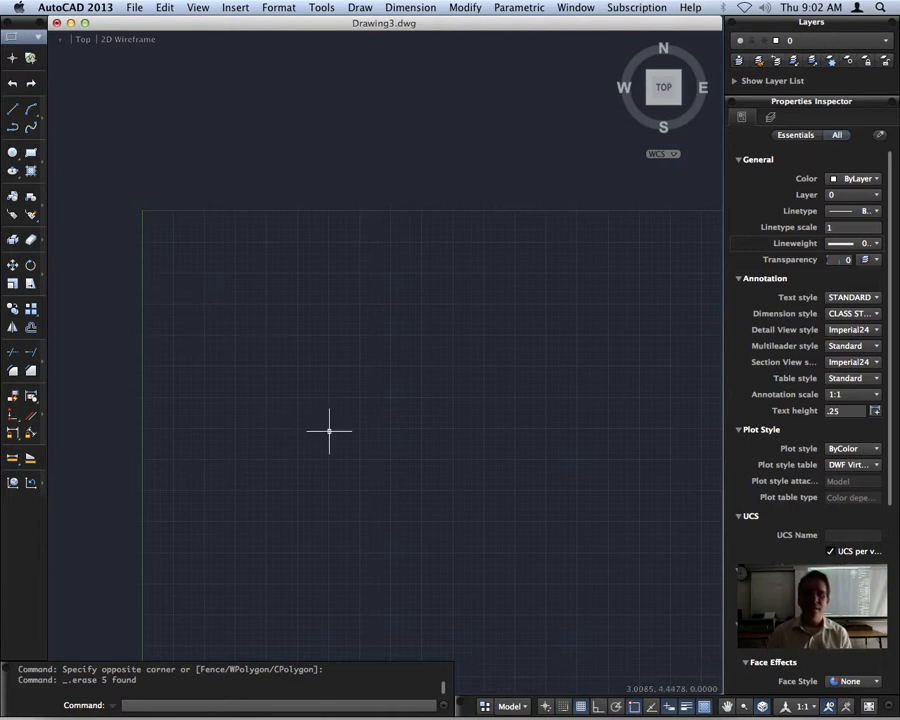
Draw a rectangle 4 units wide and 3 units high in the empty drawing area.
mouse_move(329, 428)
middle_down()
mouse_move(307, 337)
mouse_move(257, 277)
middle_up()
scroll(258, 277, up, 1)
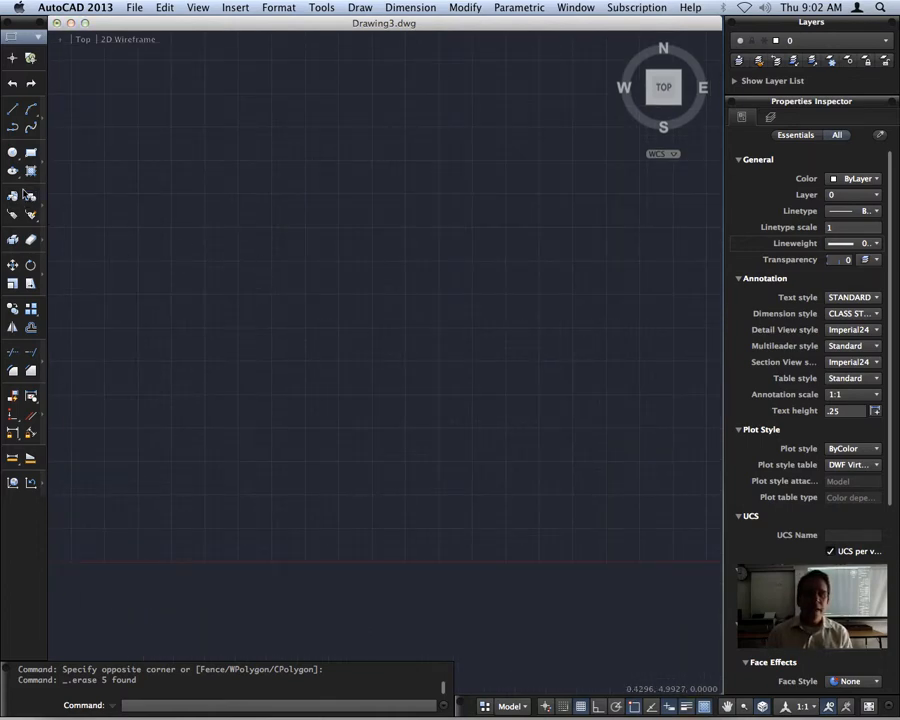
click(12, 109)
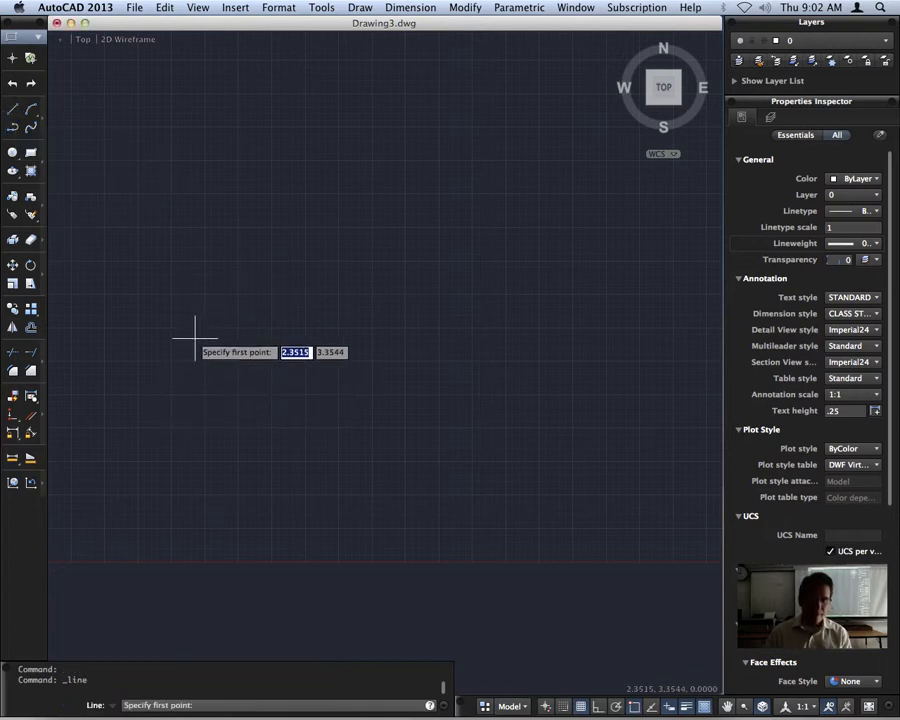
key(Escape)
click(30, 152)
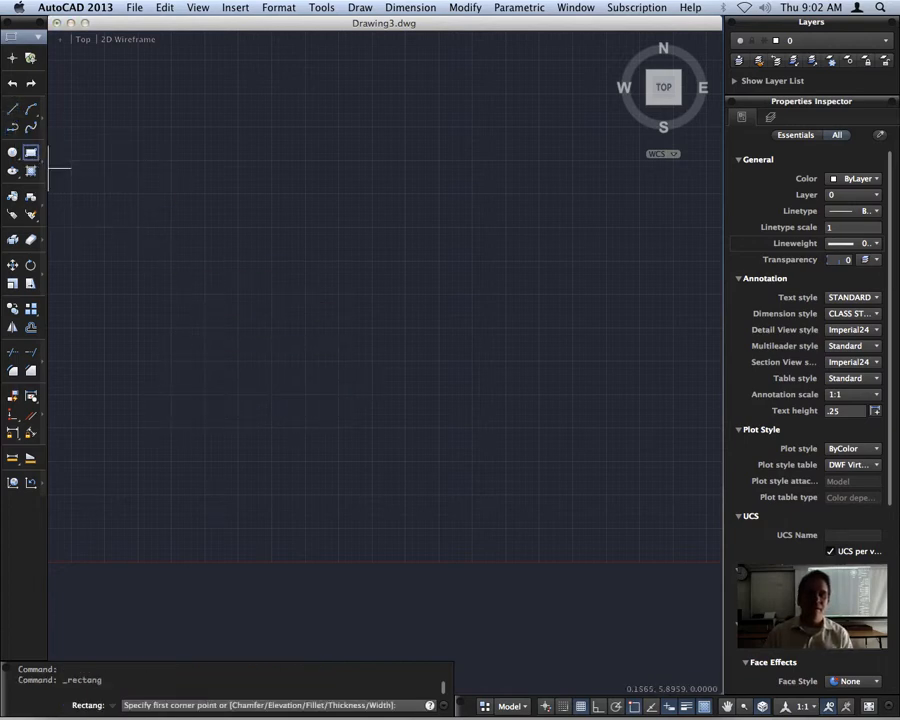
click(147, 368)
text(4)
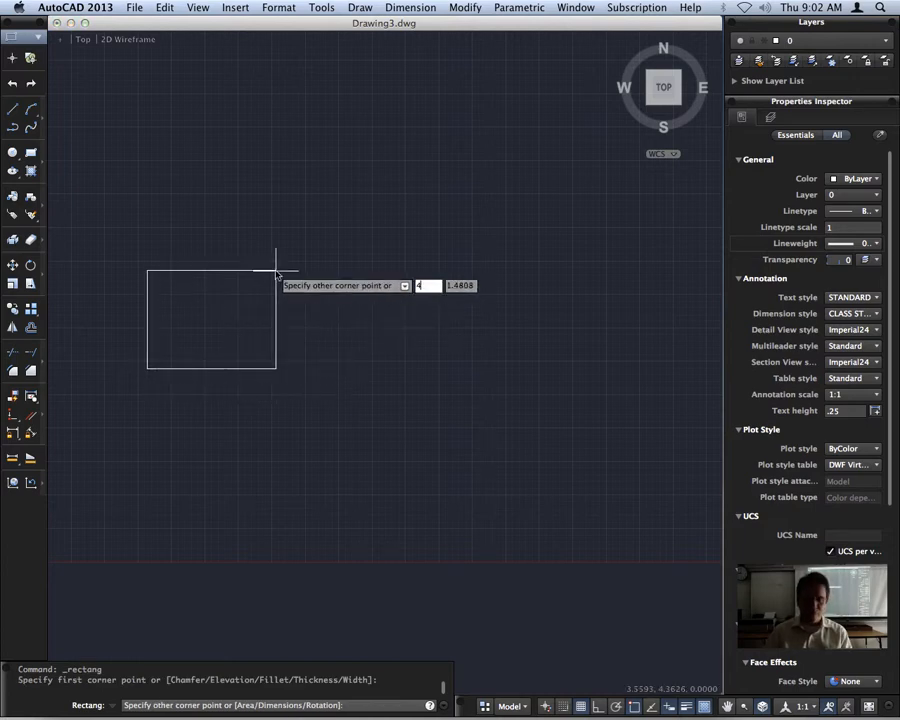
key(Tab)
text(3)
key(Return)
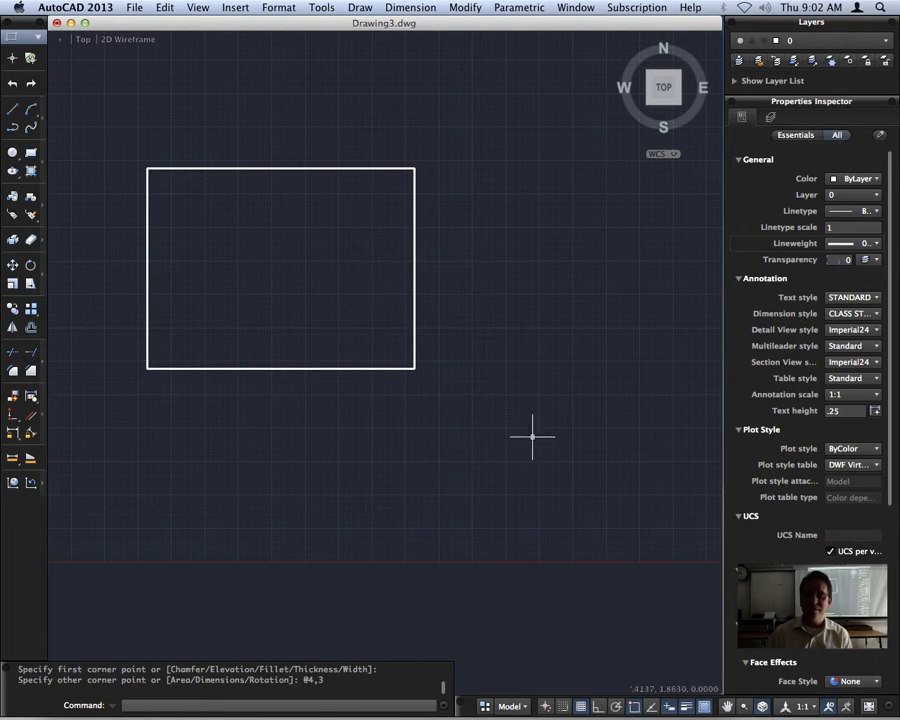
Draw a rectangle beside the existing one, defined by an area of 12 and a width of 4.5.
middle_drag(590, 410, 481, 403)
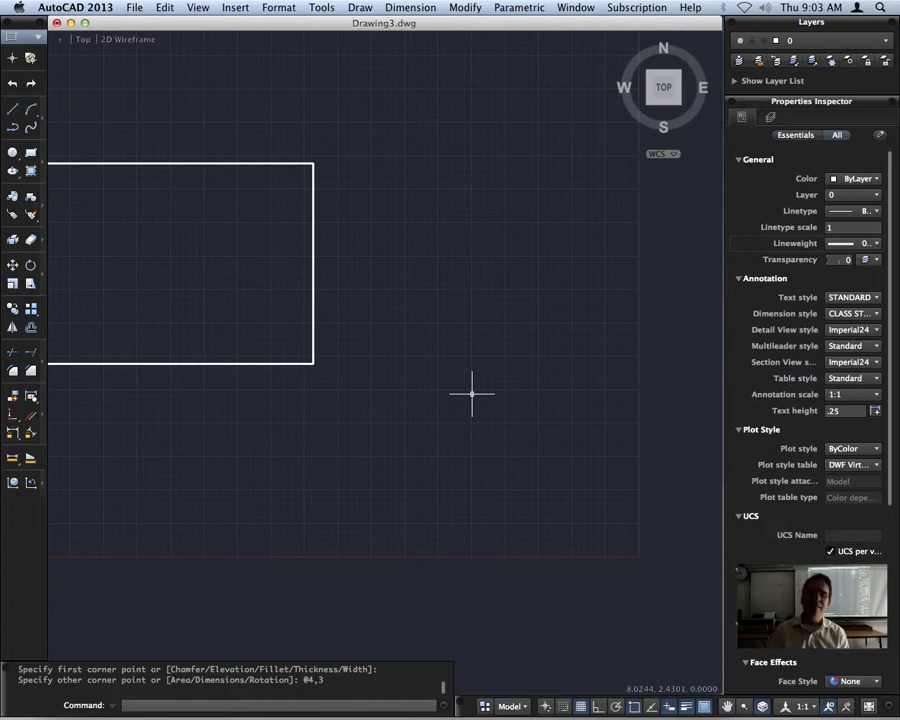
middle_drag(451, 407, 521, 395)
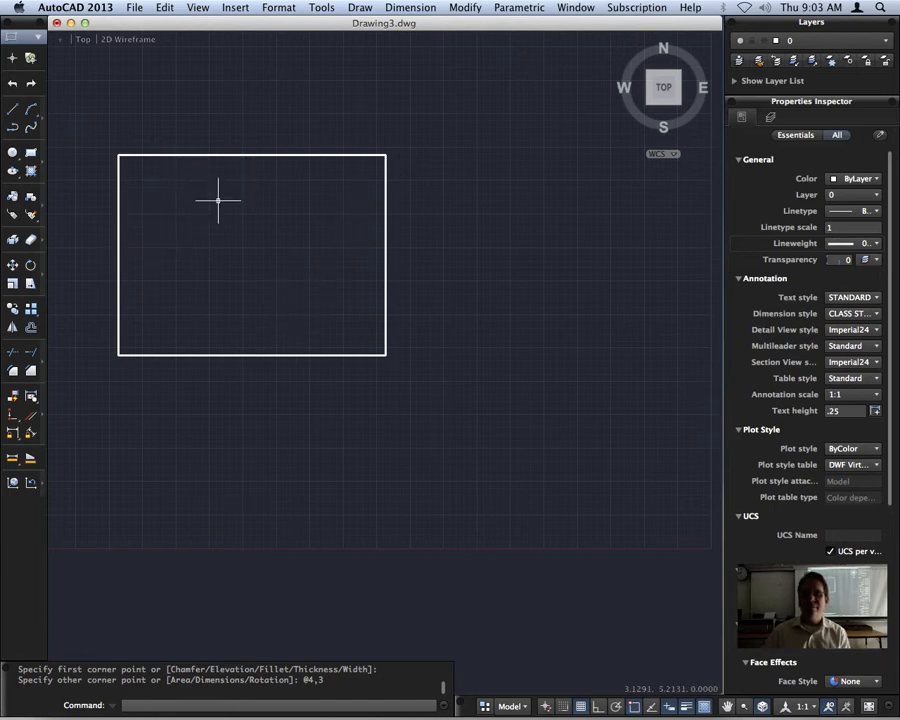
middle_drag(544, 376, 427, 350)
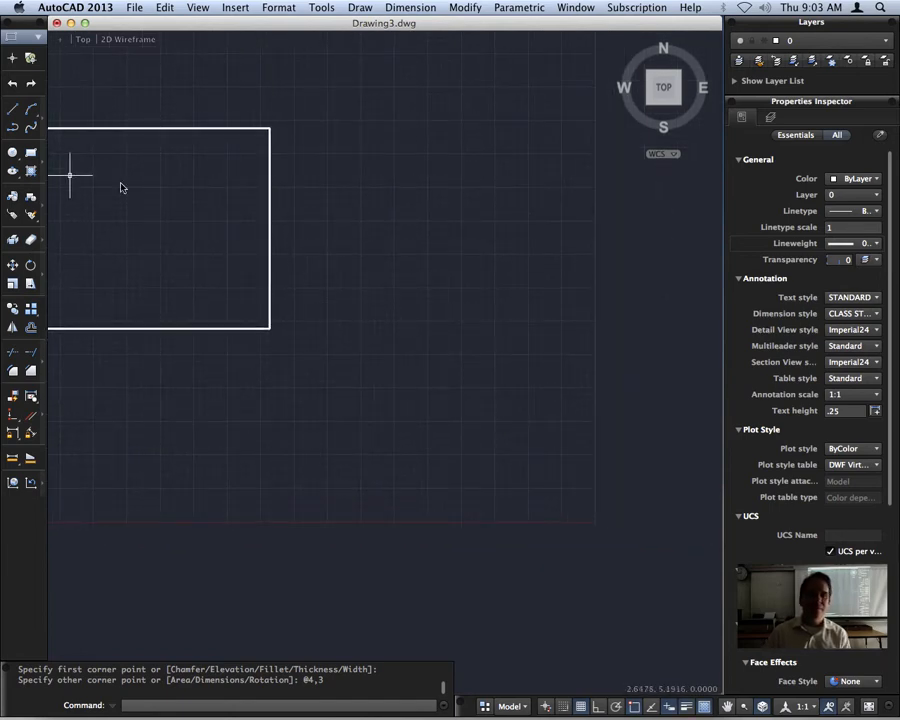
click(31, 152)
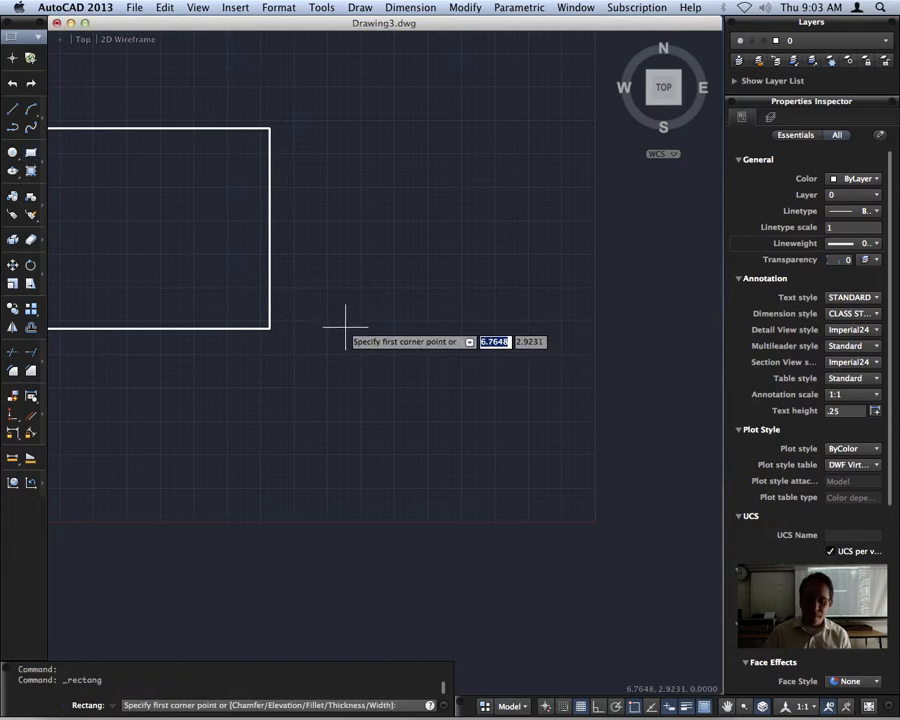
click(345, 329)
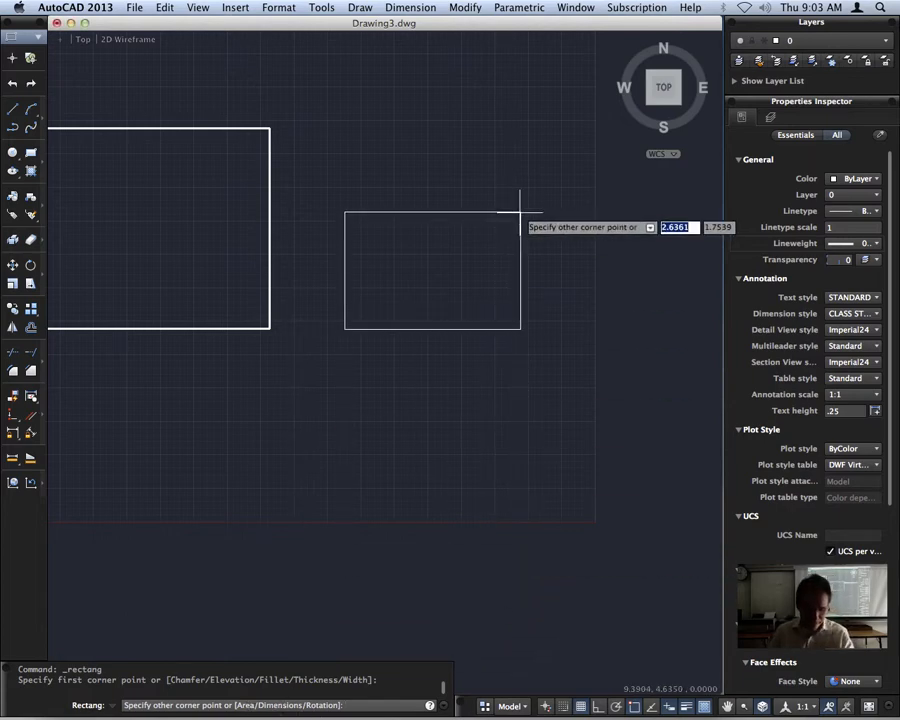
text(a)
key(Return)
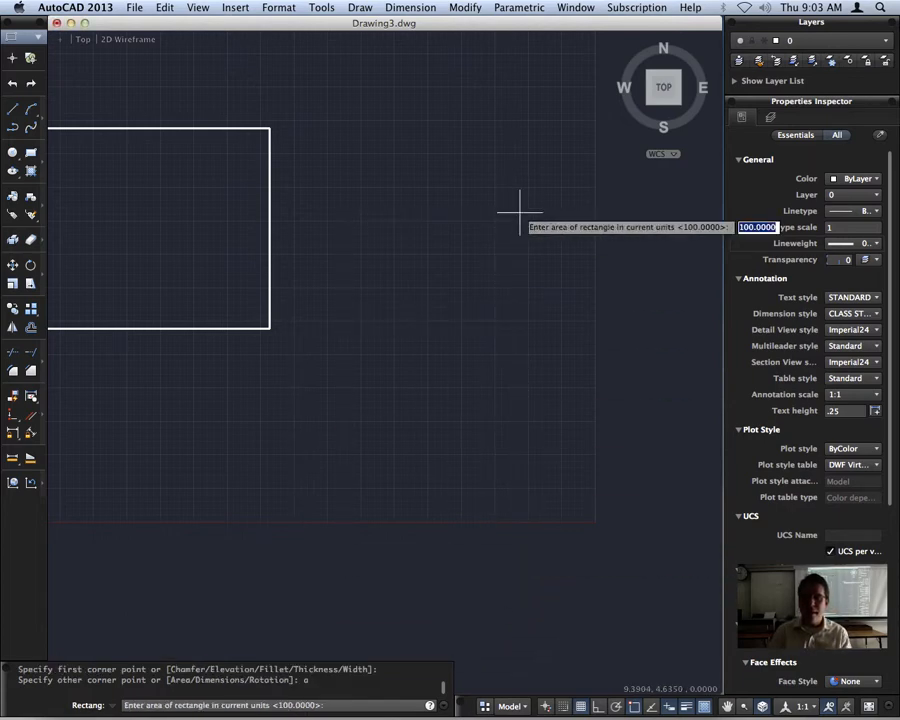
text(1)
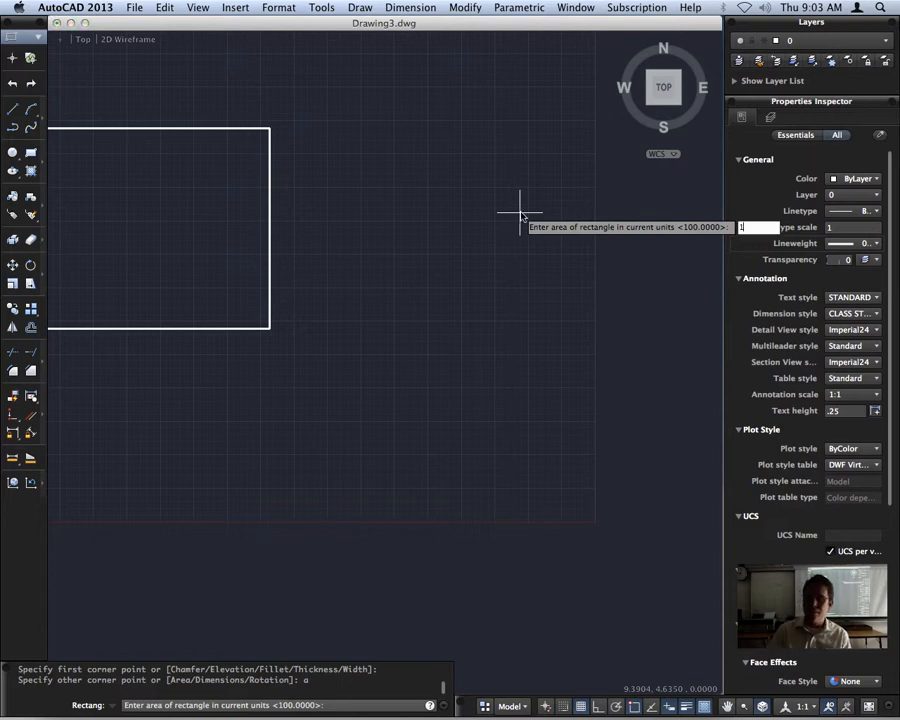
text(2)
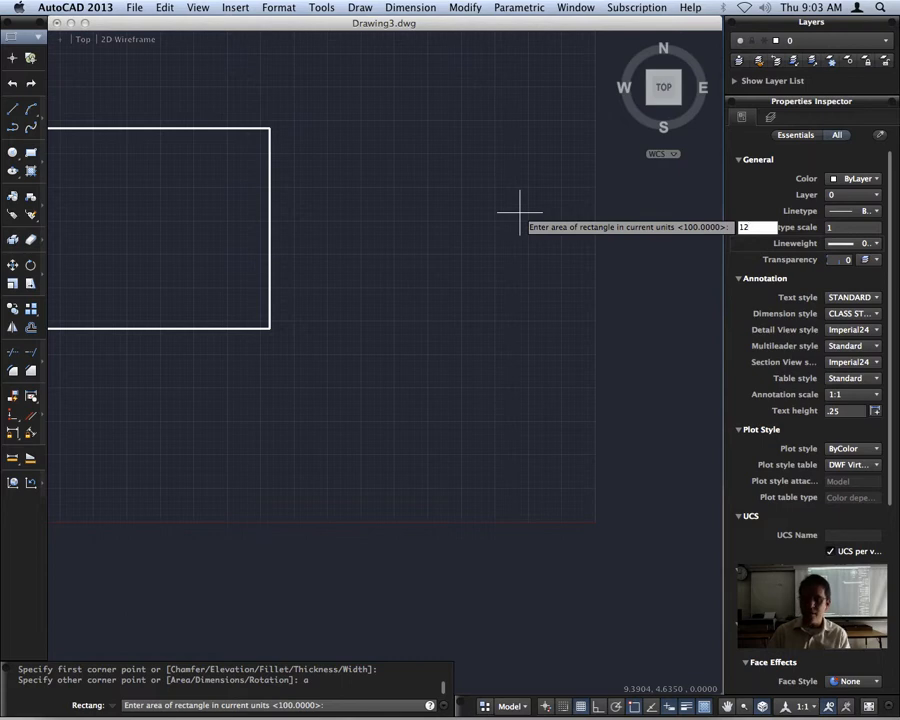
key(Return)
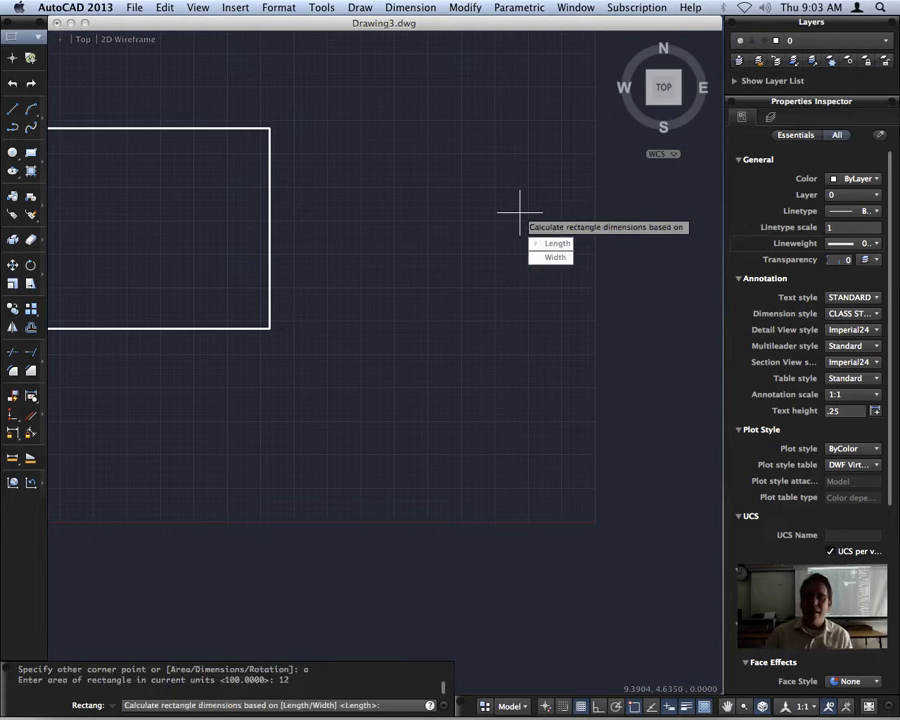
key(Down)
key(Down)
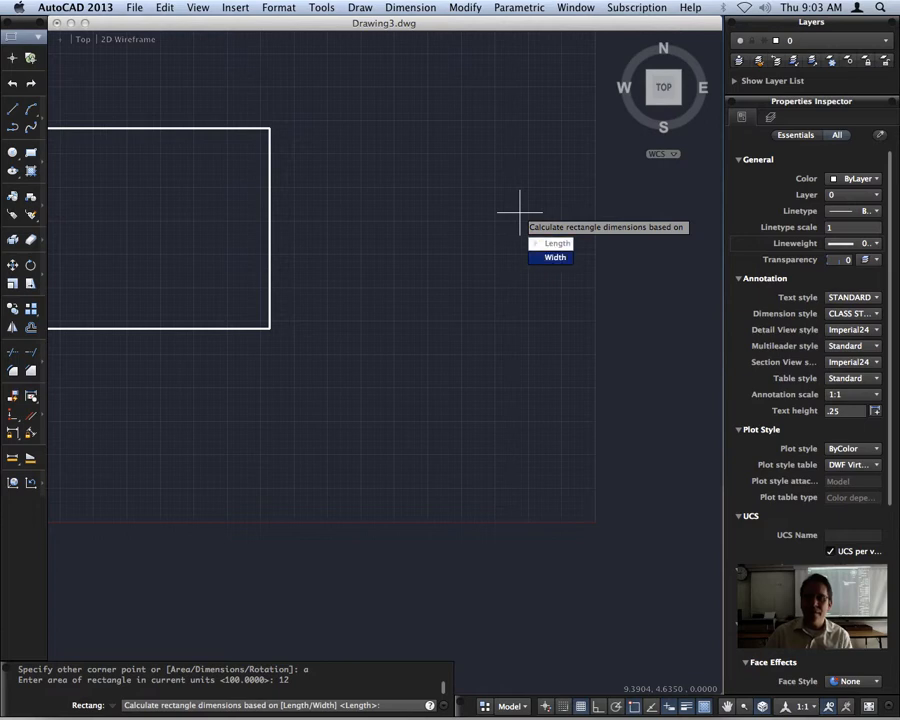
key(Return)
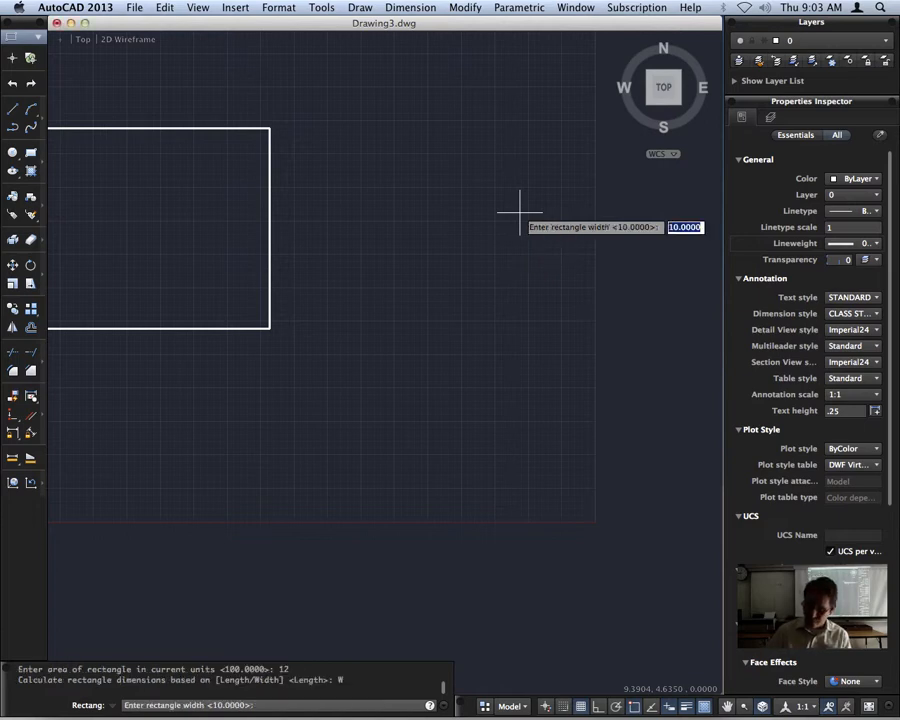
text(4.5)
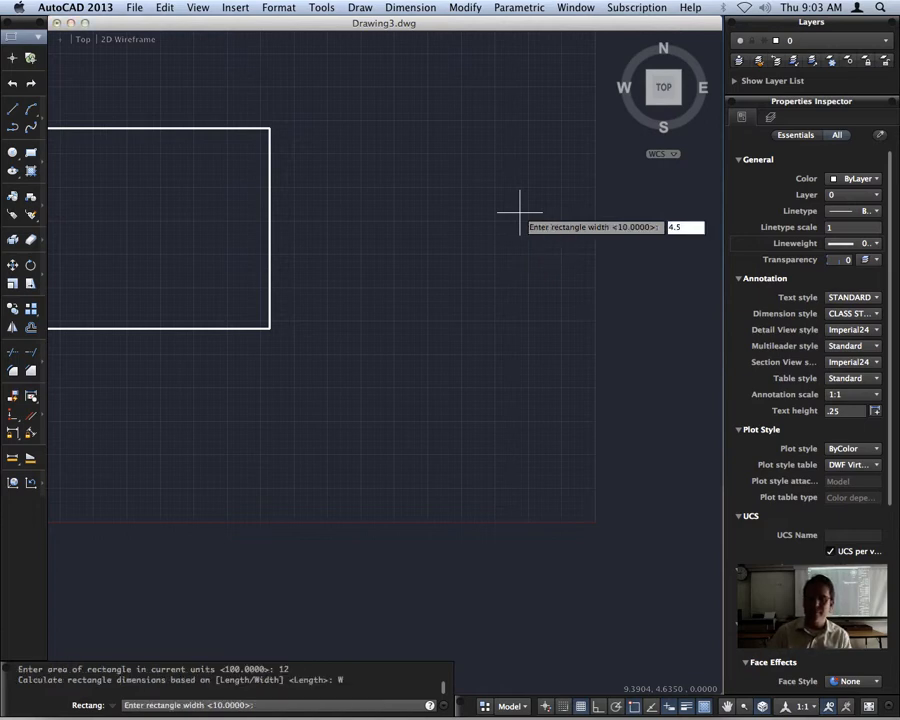
key(Return)
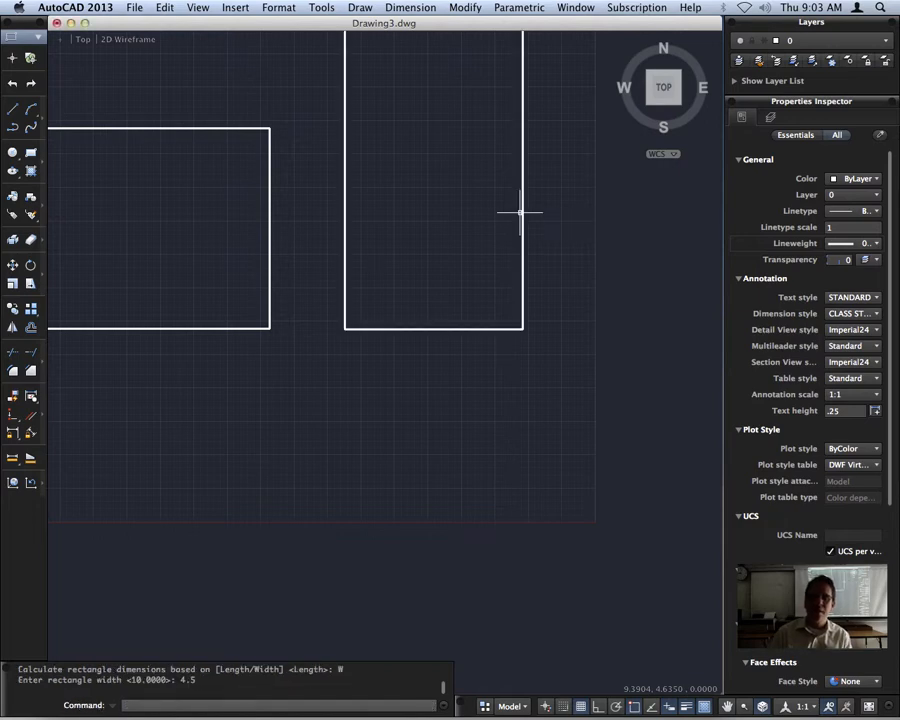
Check the area of the tall rectangle in its properties and clear the selection.
scroll(520, 212, down, 5)
middle_drag(559, 267, 466, 267)
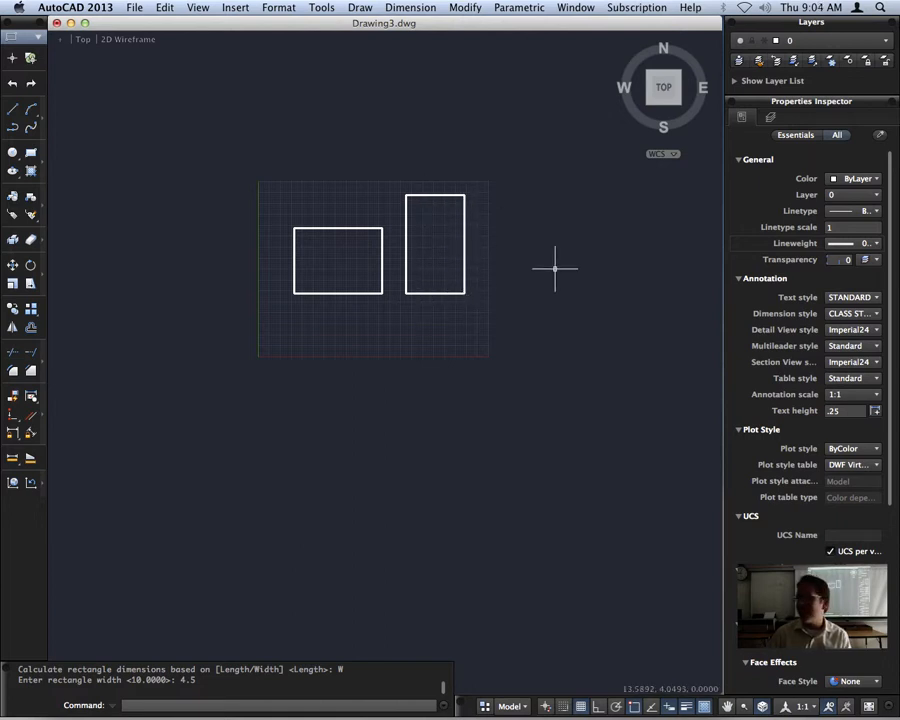
click(432, 293)
mouse_move(434, 294)
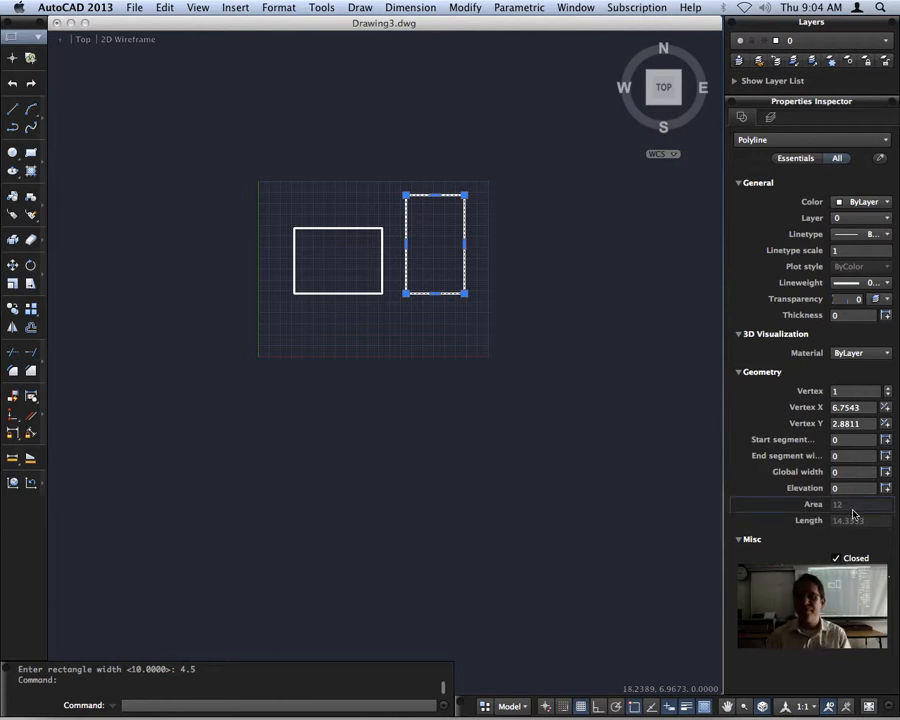
key(Escape)
click(537, 279)
key(Escape)
Draw a four-sided polygon inscribed in a circle, slightly tilted, above and left of the 4 by 3 rectangle.
middle_drag(323, 194, 425, 293)
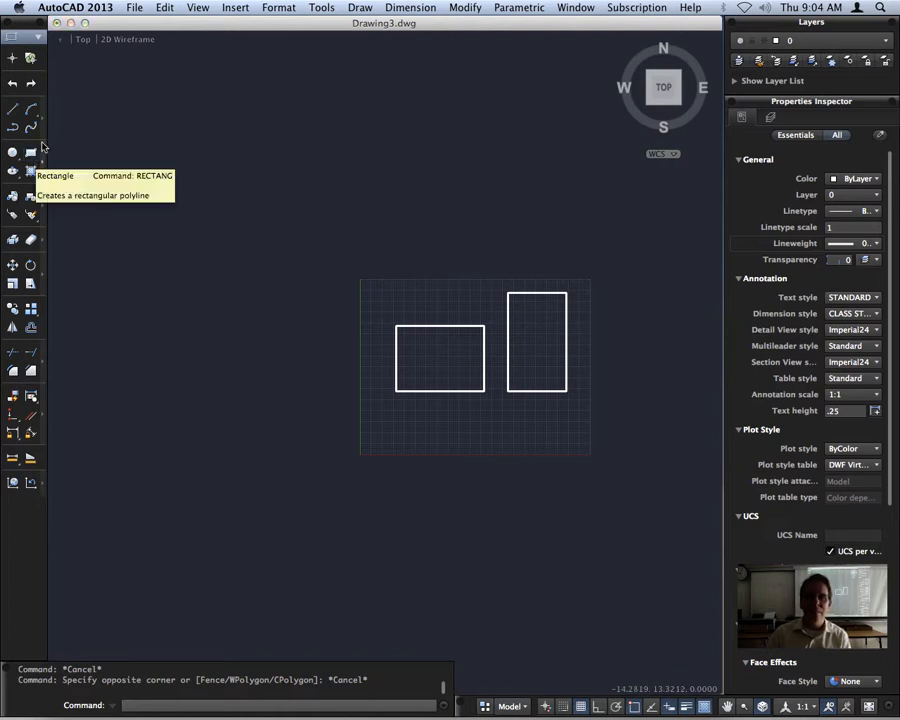
text(p)
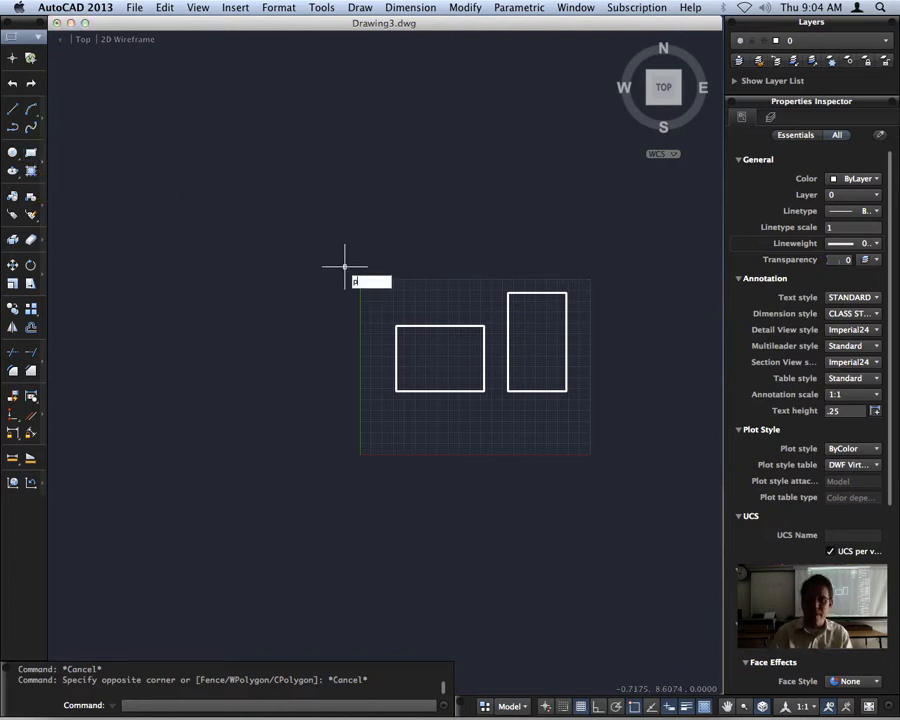
text(ol)
key(Return)
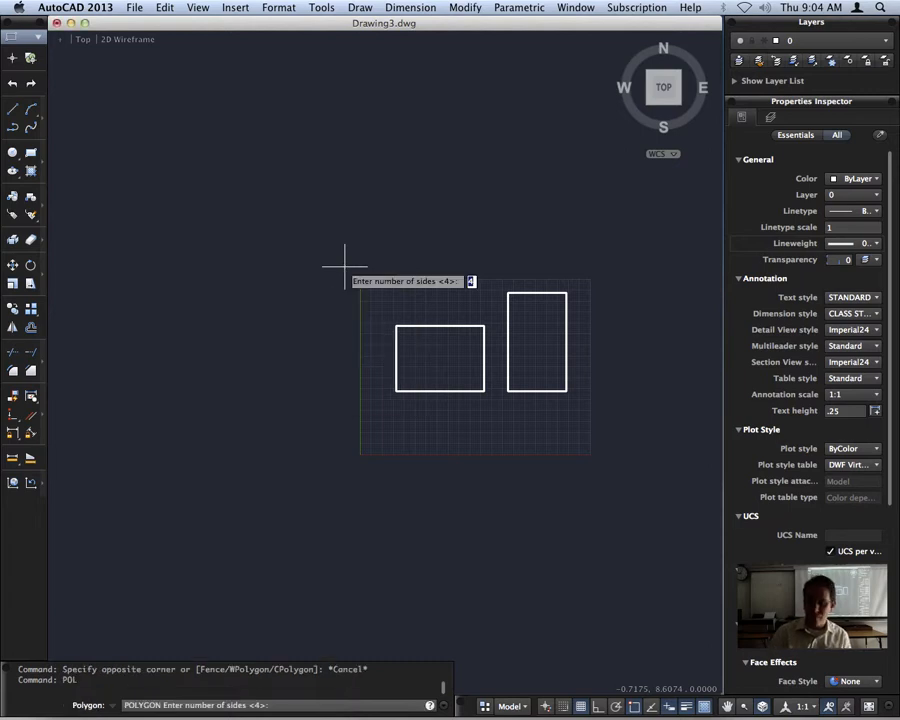
key(Return)
click(372, 268)
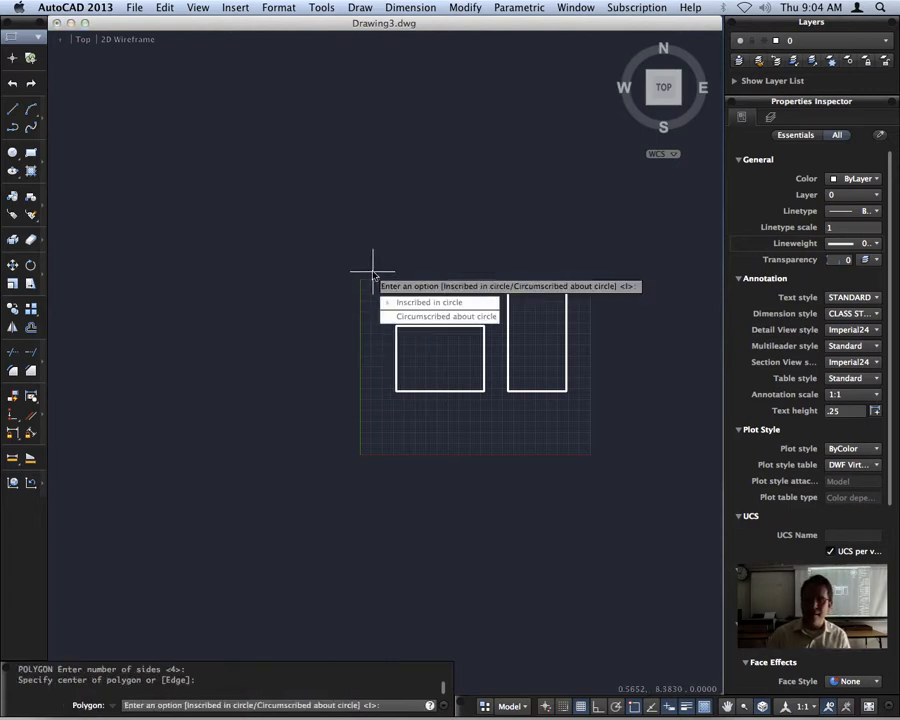
click(421, 303)
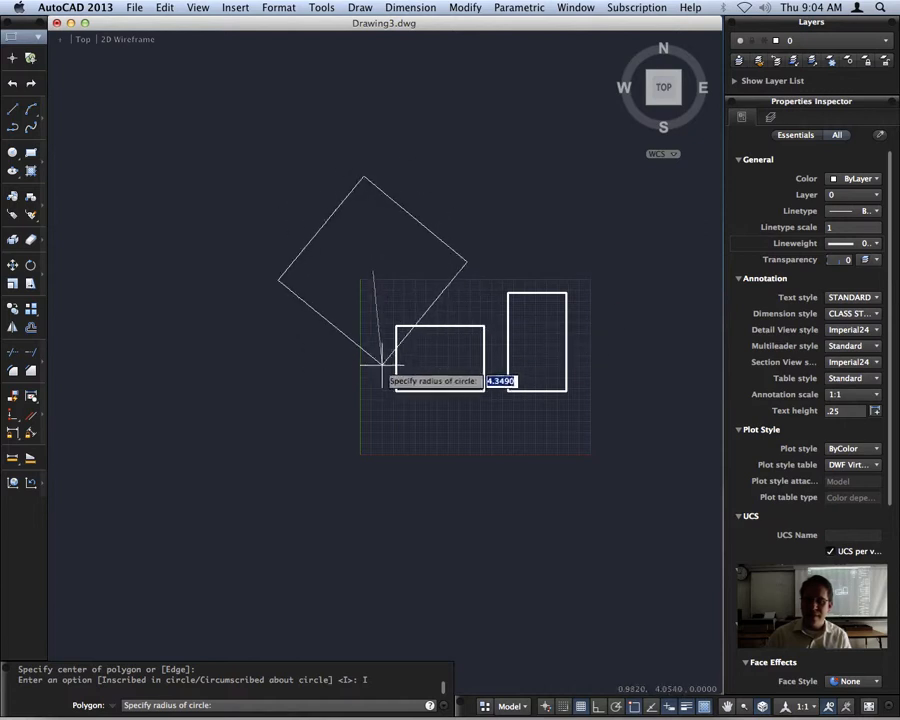
click(333, 320)
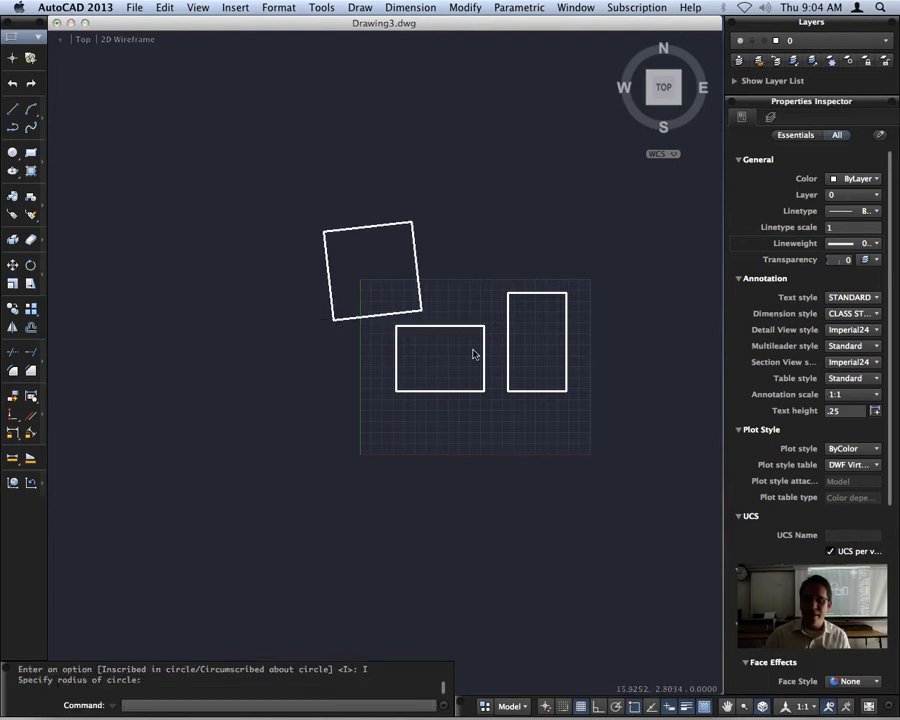
Erase the tilted four-sided polygon.
scroll(474, 354, up, 3)
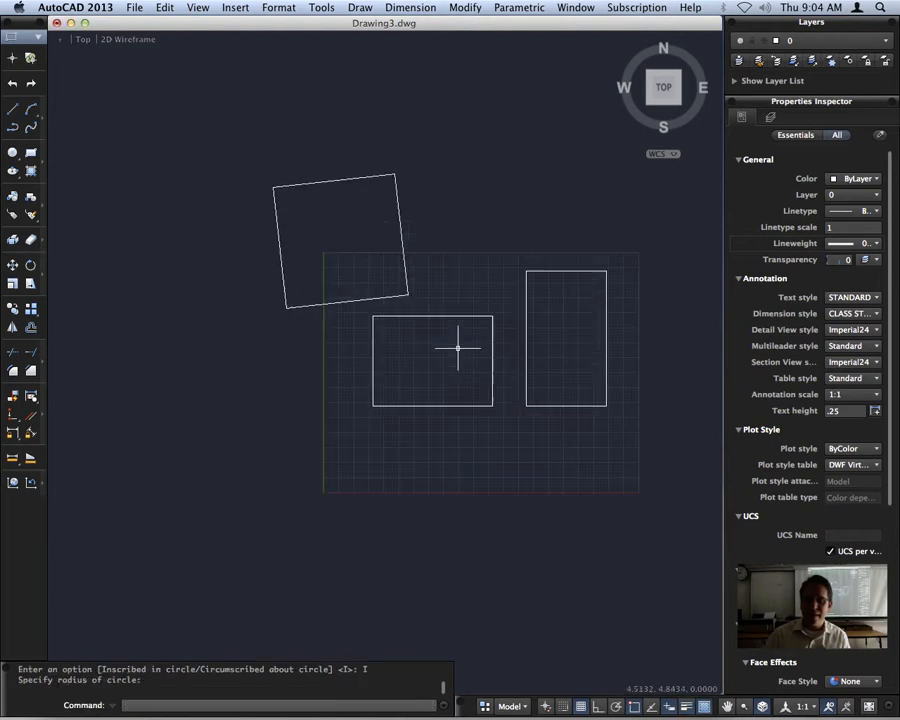
click(344, 181)
key(Delete)
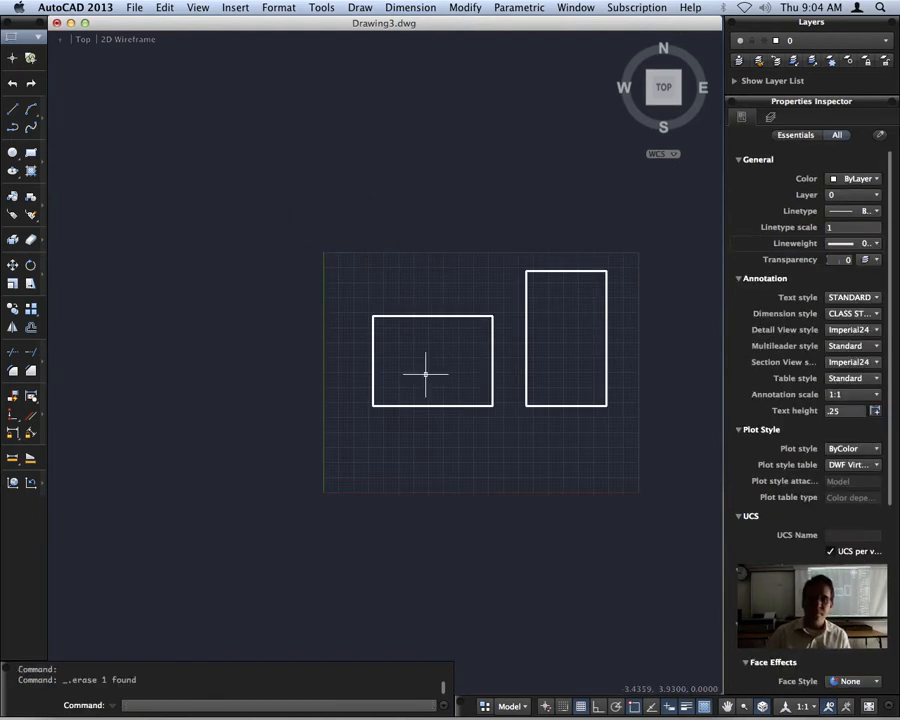
Draw a rectangle from the upper-left corner of the 4 by 3 rectangle, with a rotation of 20° and other-corner values of 4 and 3.
middle_drag(476, 338, 402, 383)
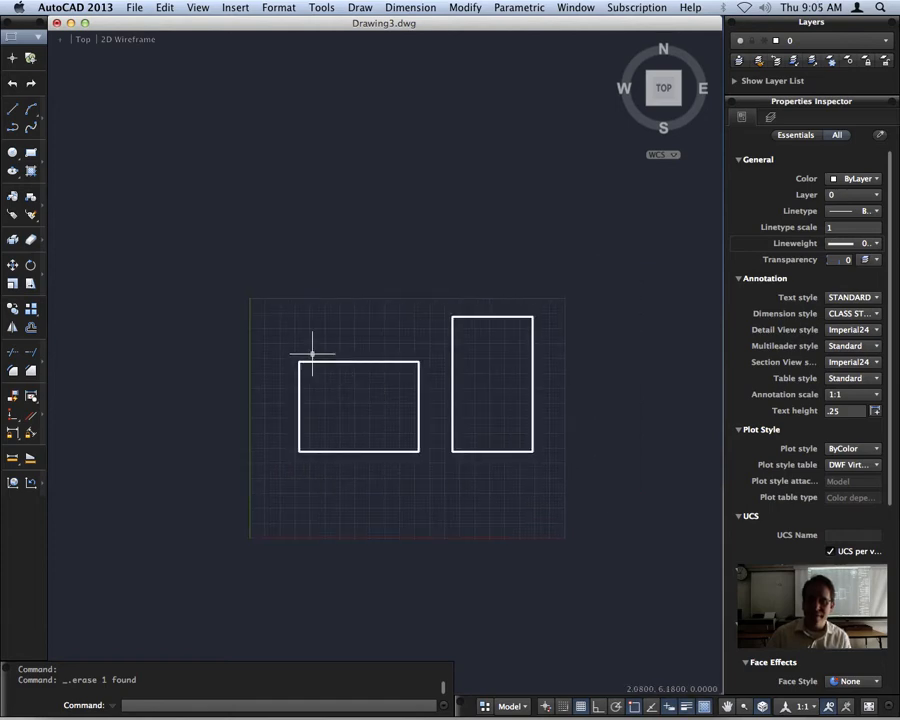
scroll(330, 367, up, 5)
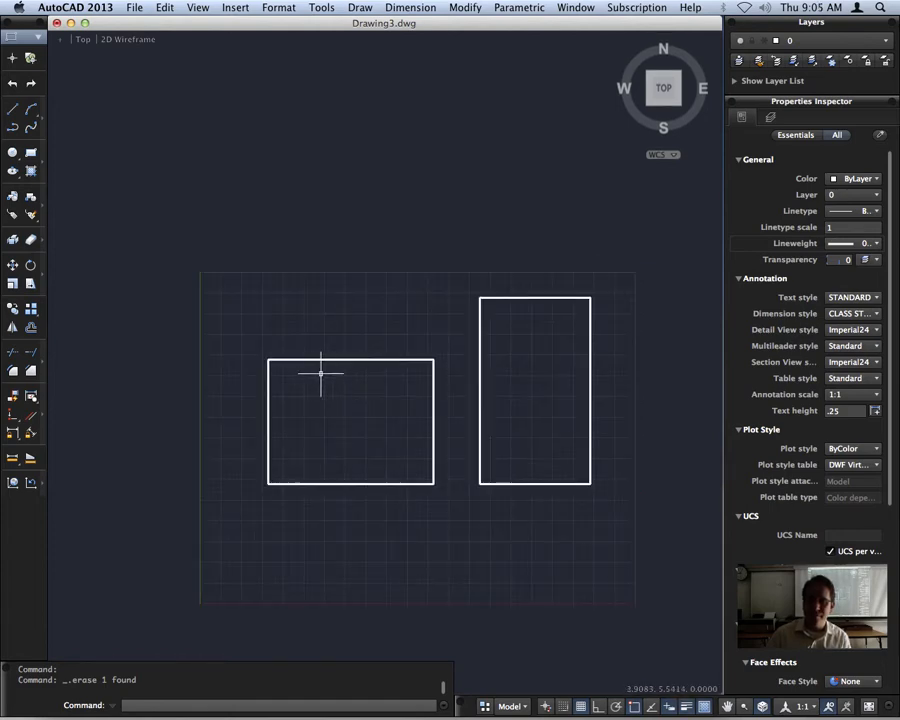
click(30, 151)
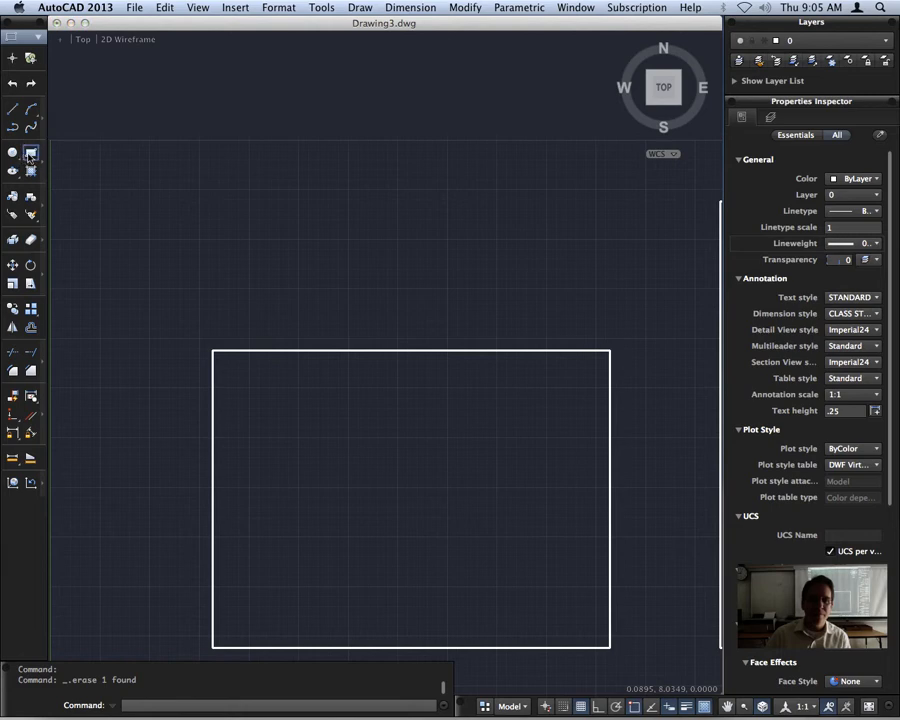
click(213, 350)
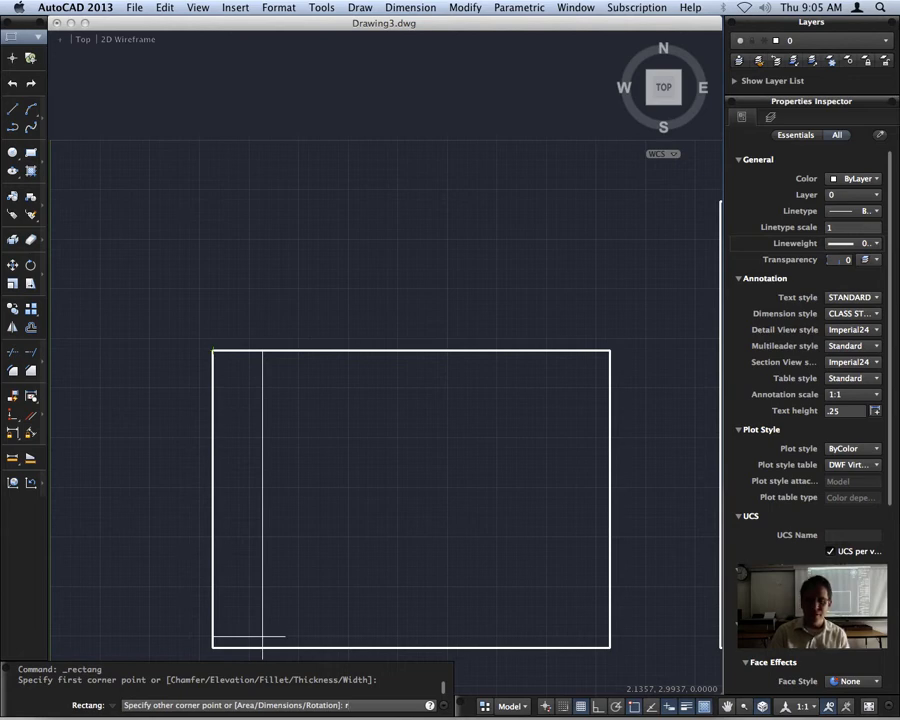
key(Return)
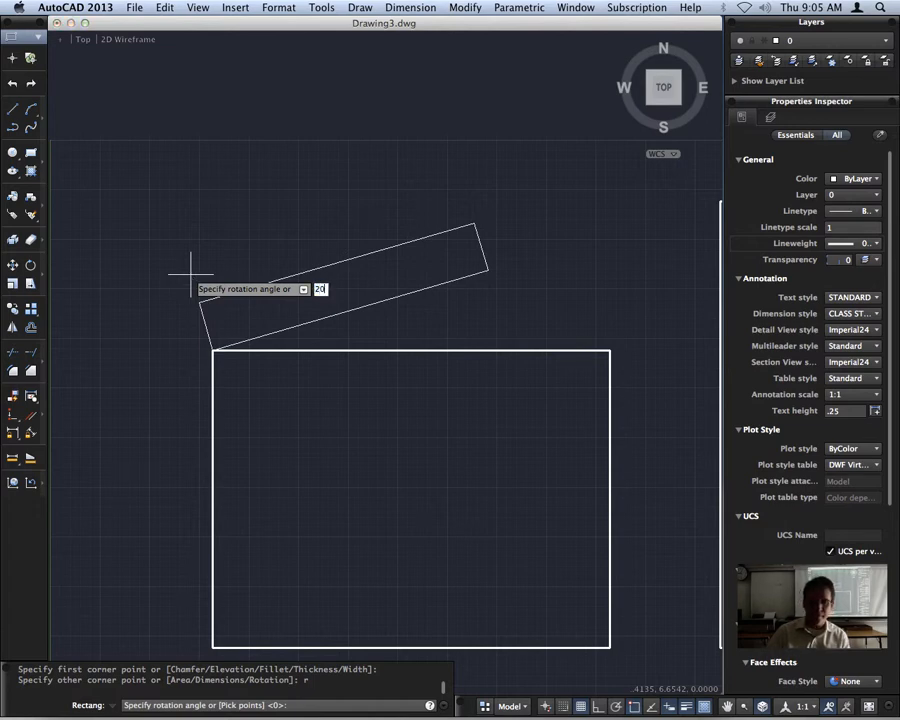
key(Return)
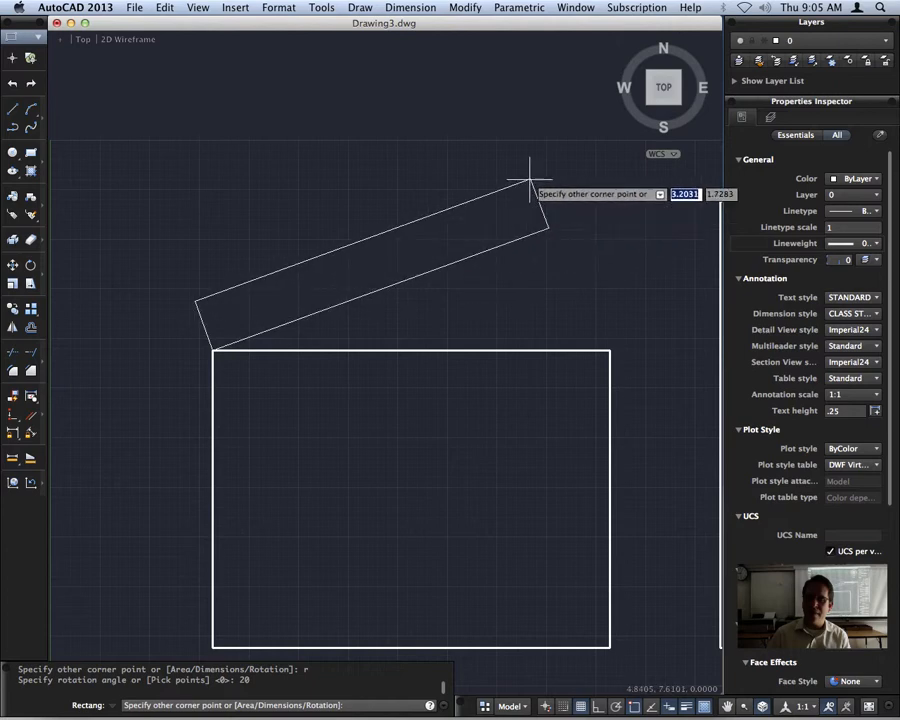
middle_drag(608, 115, 526, 205)
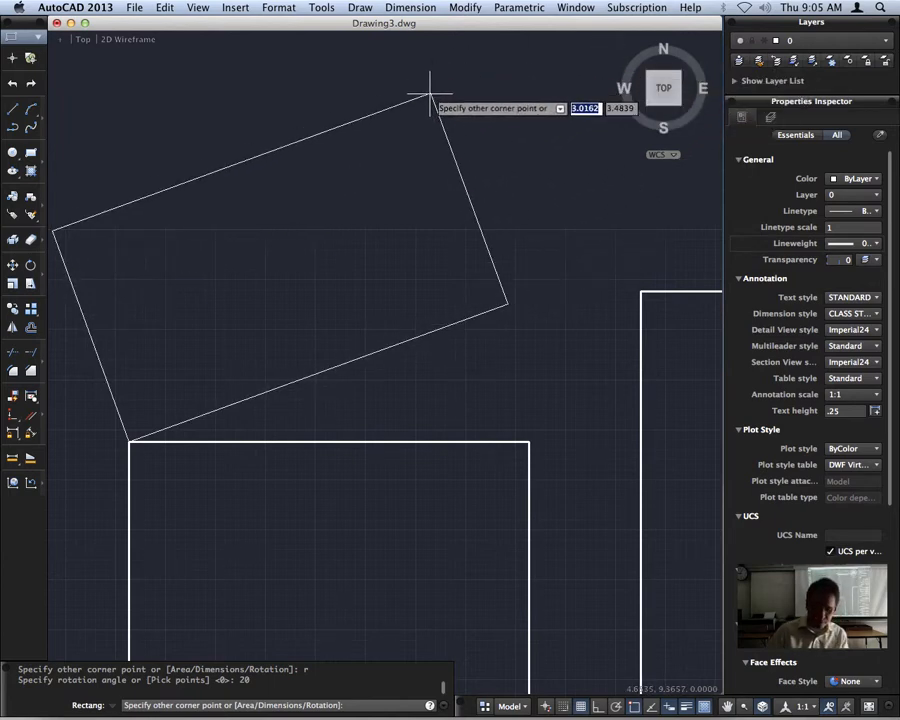
text(4)
key(Tab)
text(3)
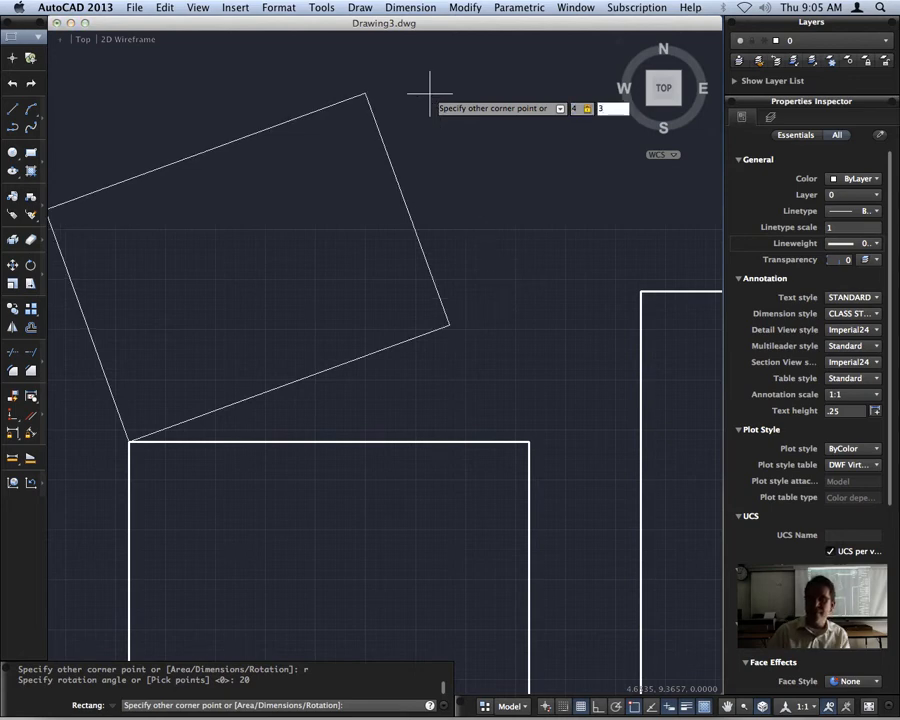
key(Return)
Add an aligned dimension along the rotated rectangle's short side at its lower-left corner, placed outside the shape.
scroll(490, 355, down, 5)
scroll(488, 330, up, 4)
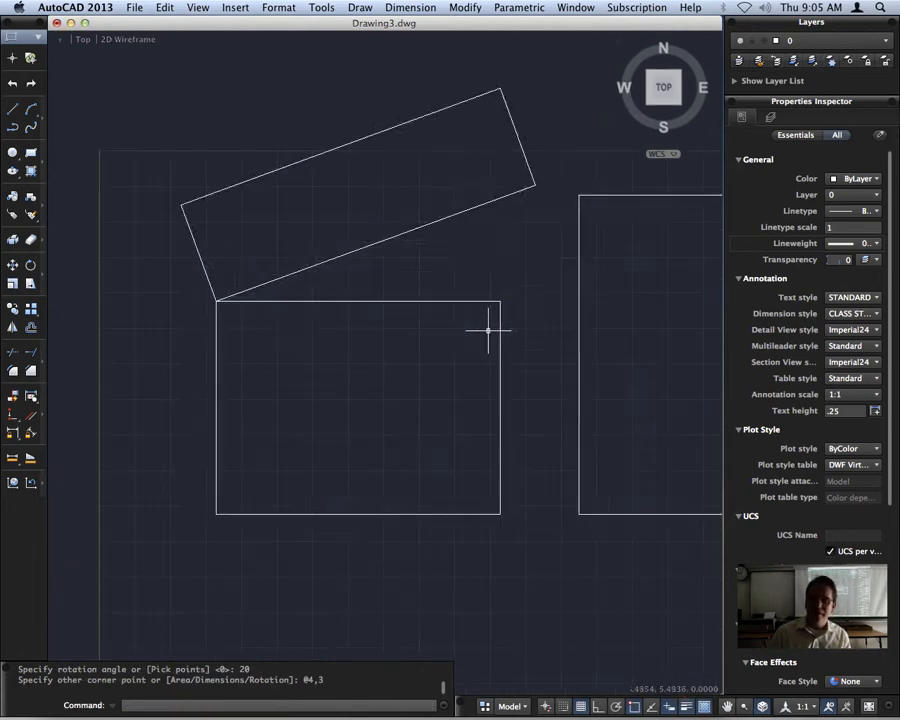
middle_drag(500, 255, 438, 321)
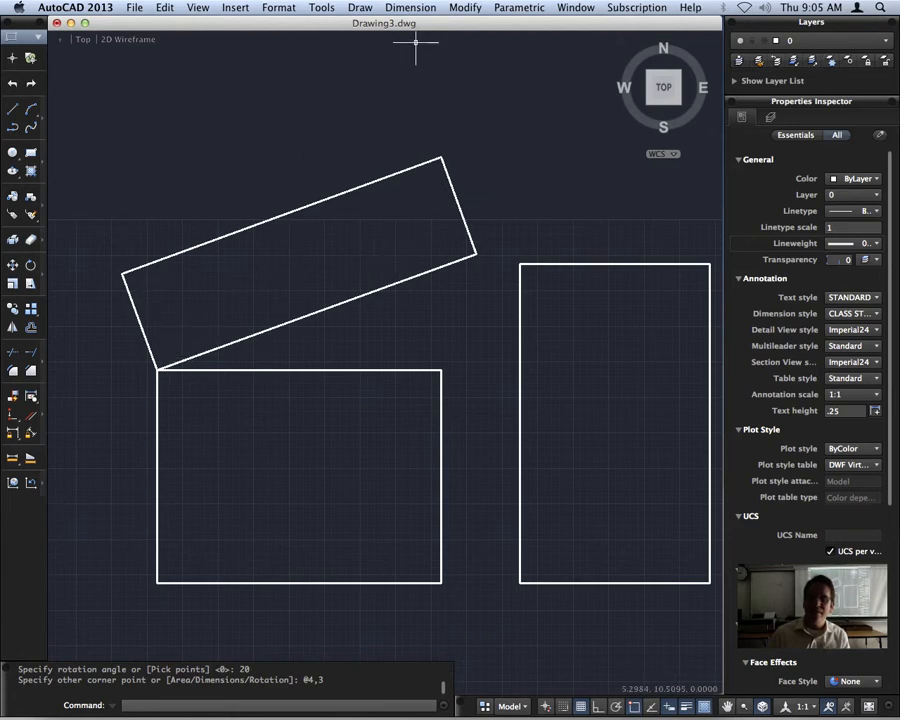
click(410, 7)
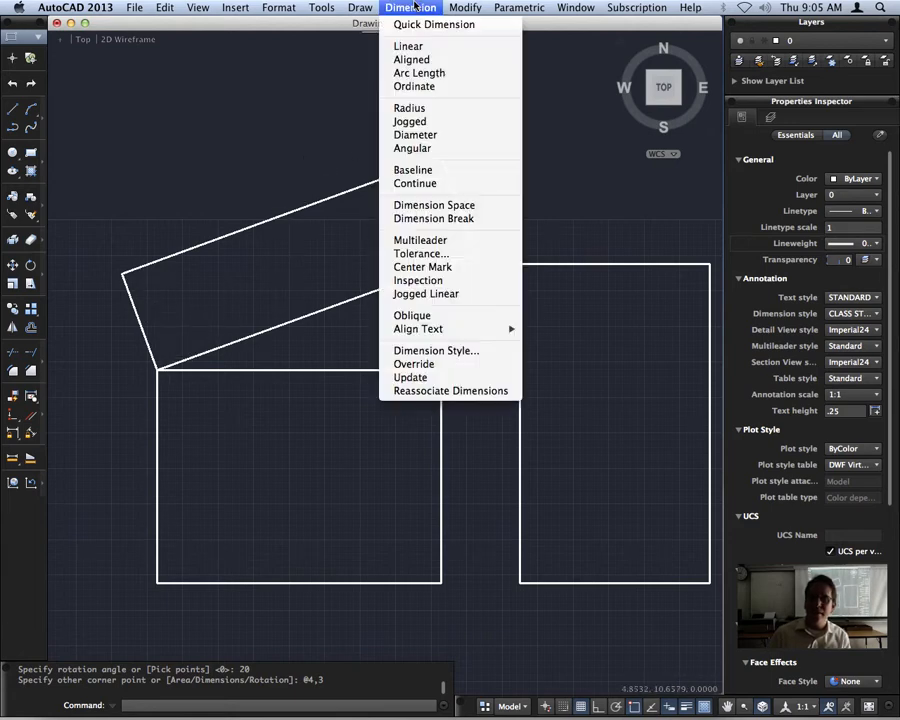
click(412, 60)
click(157, 369)
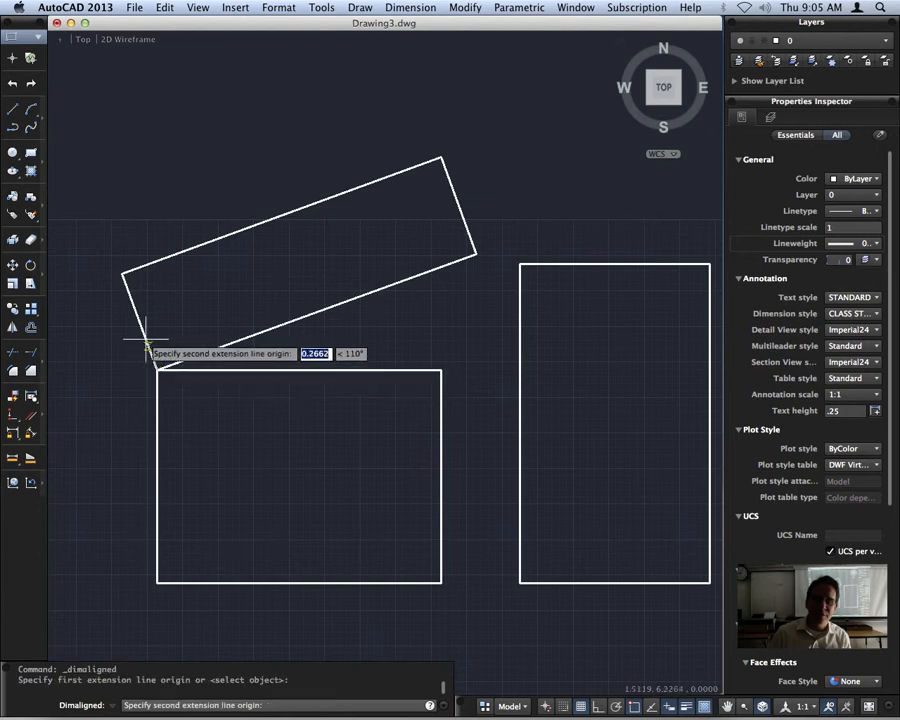
click(120, 272)
click(100, 305)
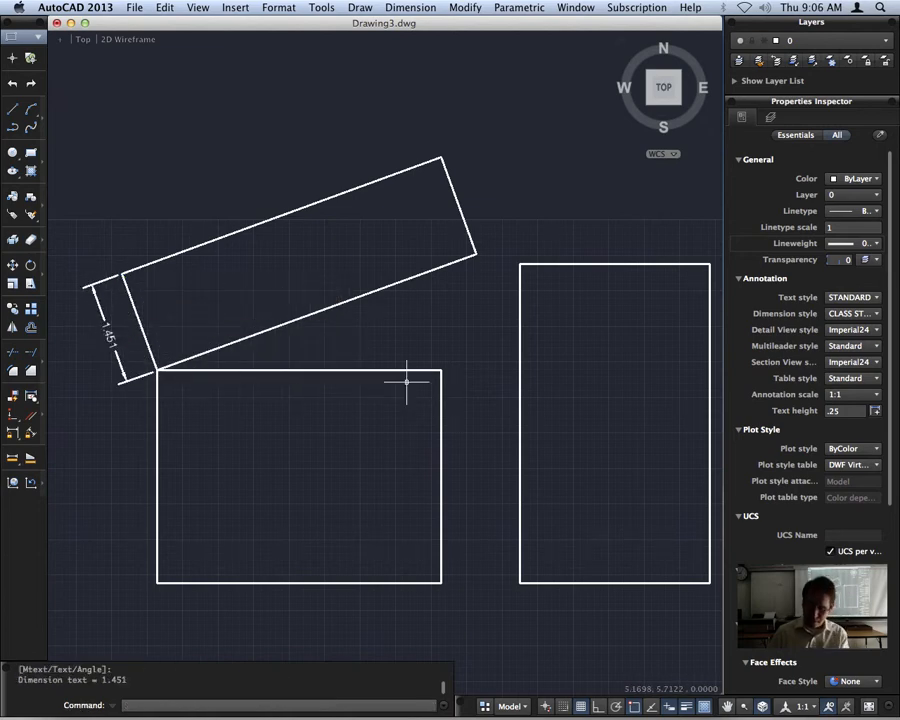
key(Return)
key(Return)
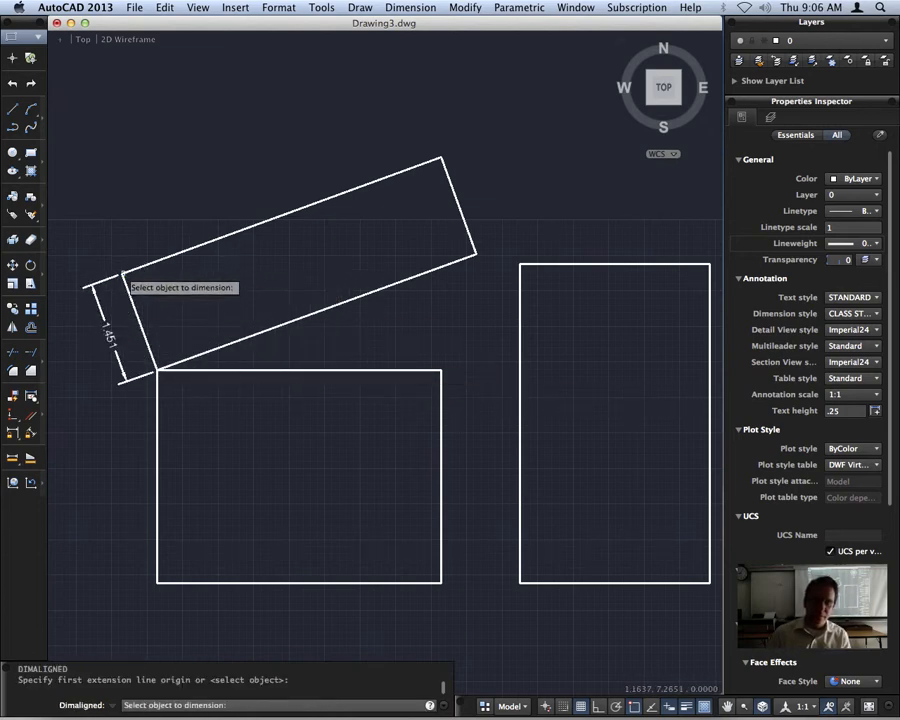
key(Escape)
key(Escape)
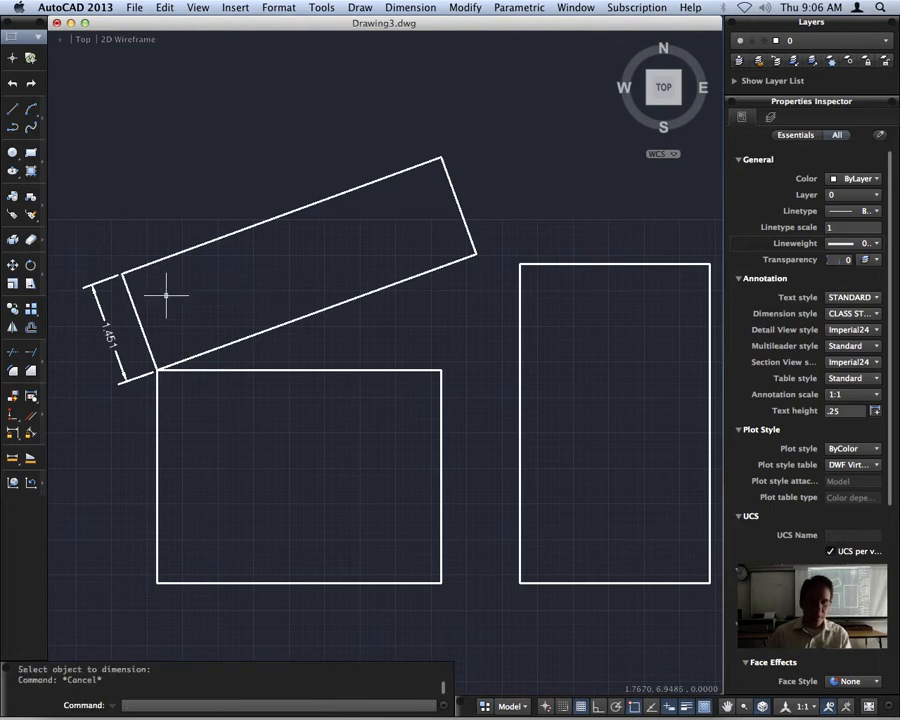
Erase the aligned dimension from the rotated rectangle's short side.
click(104, 320)
key(Delete)
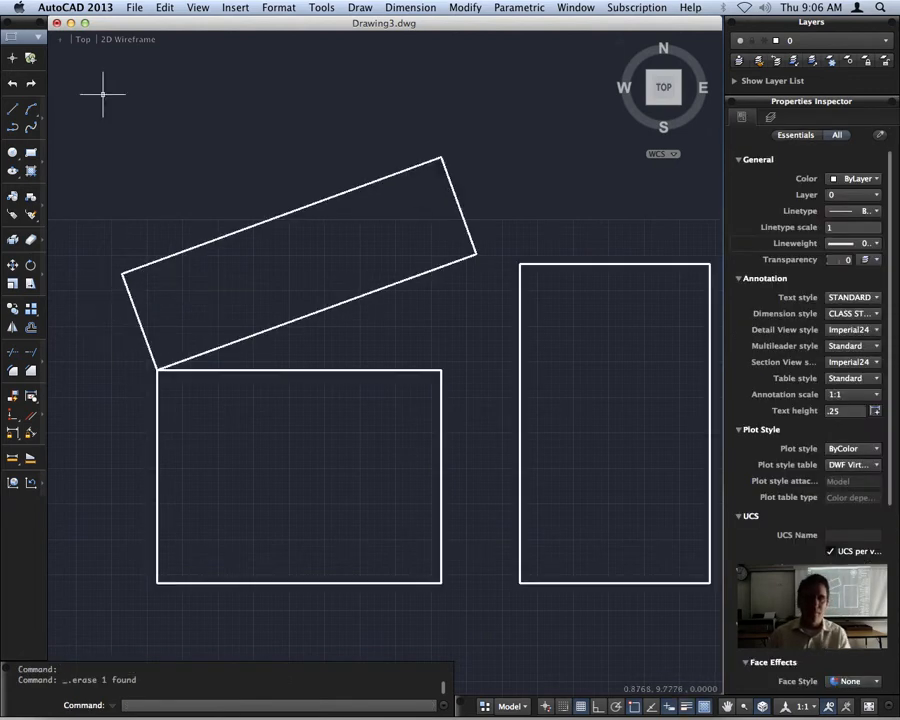
Add a vertical linear dimension between the rotated rectangle's topmost and lowest corners, placed to the left of the shape.
click(405, 8)
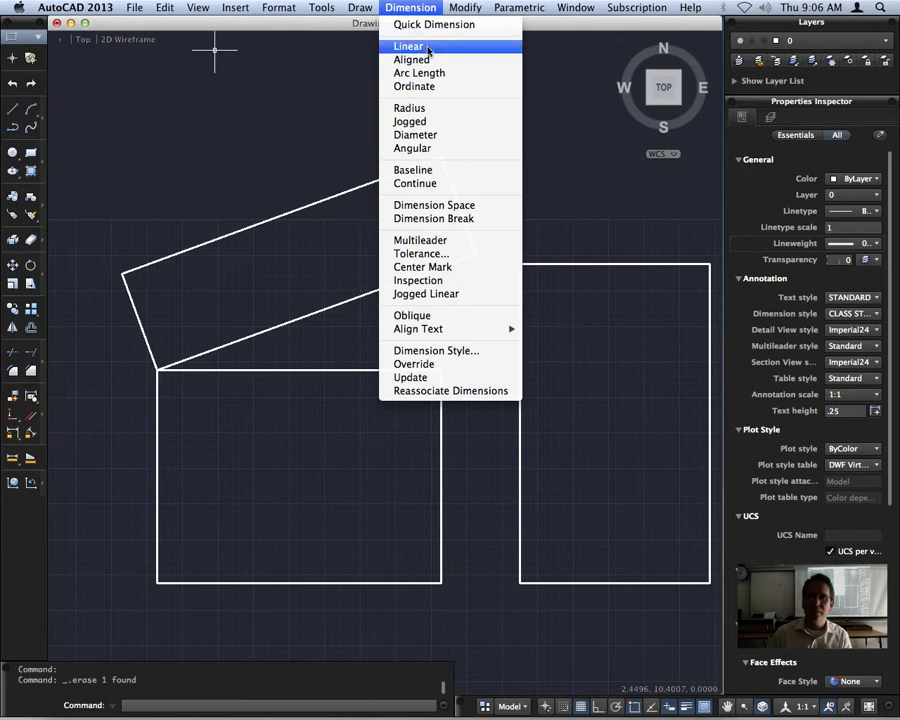
click(428, 47)
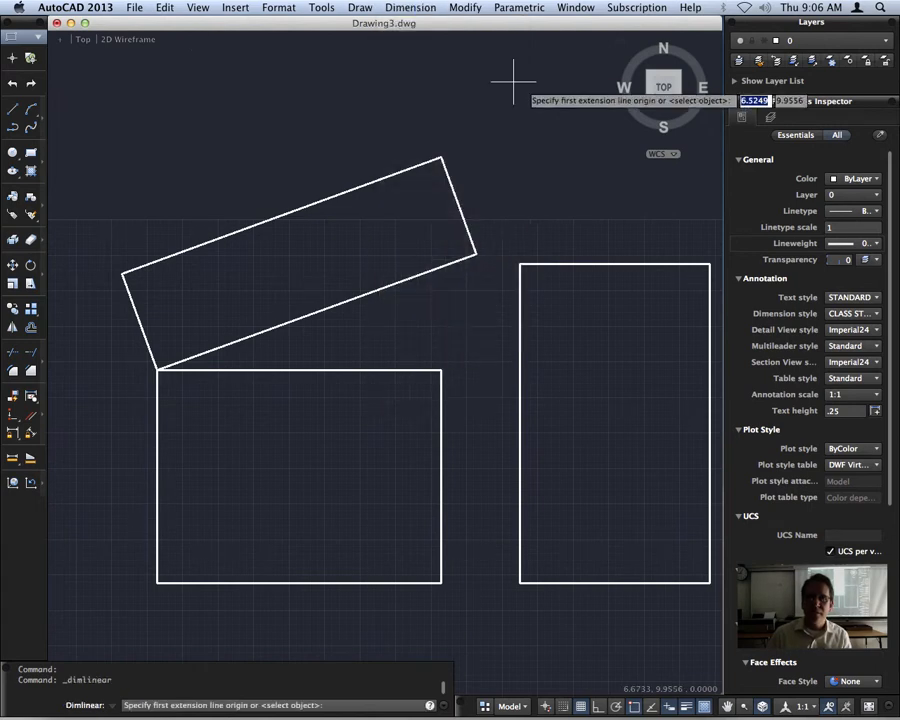
click(440, 157)
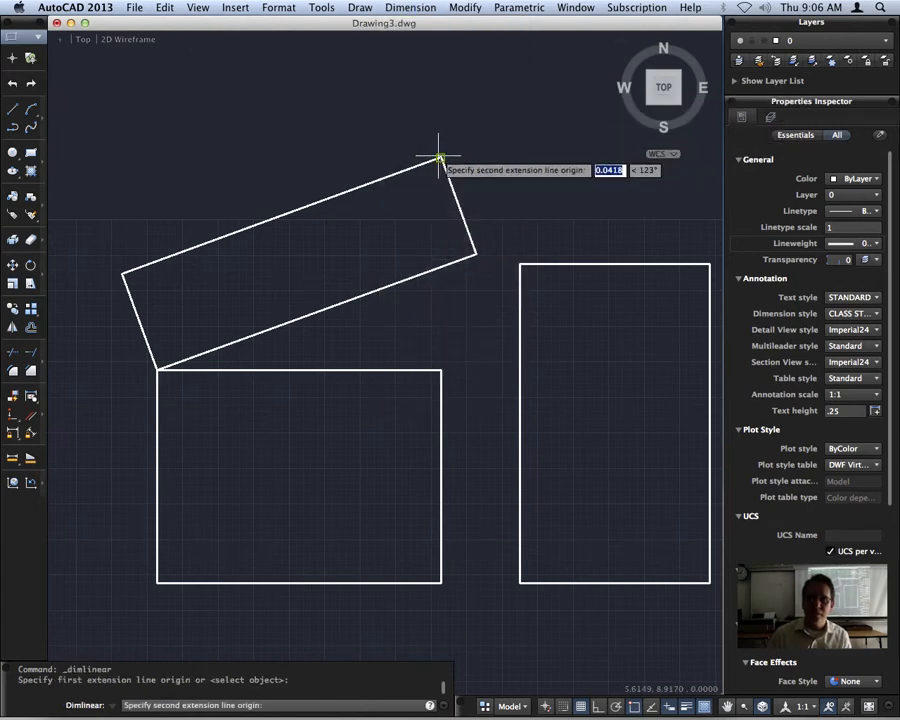
click(156, 370)
click(80, 256)
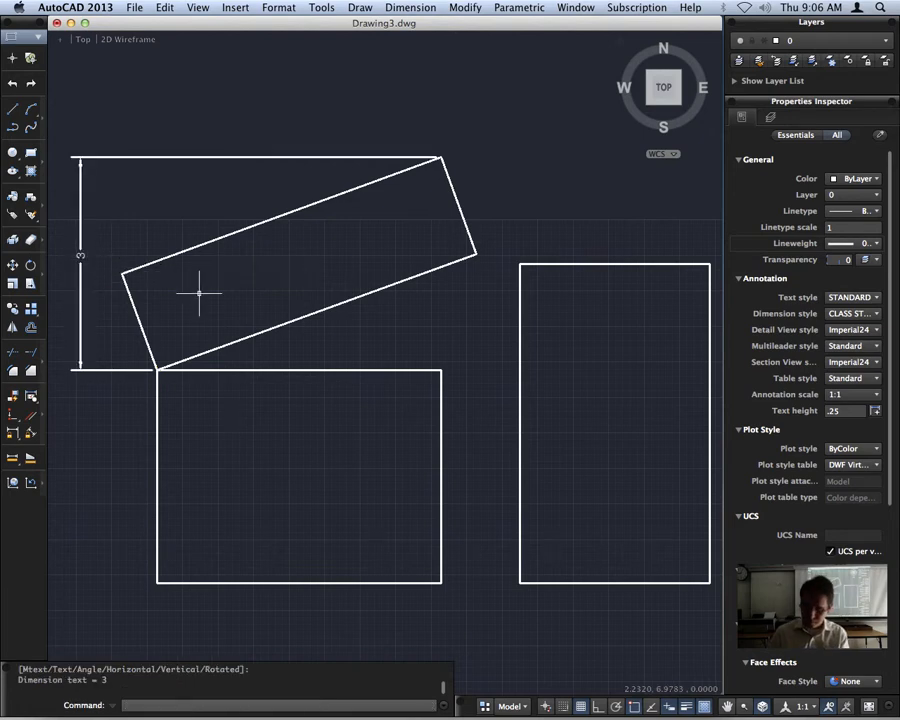
key(Return)
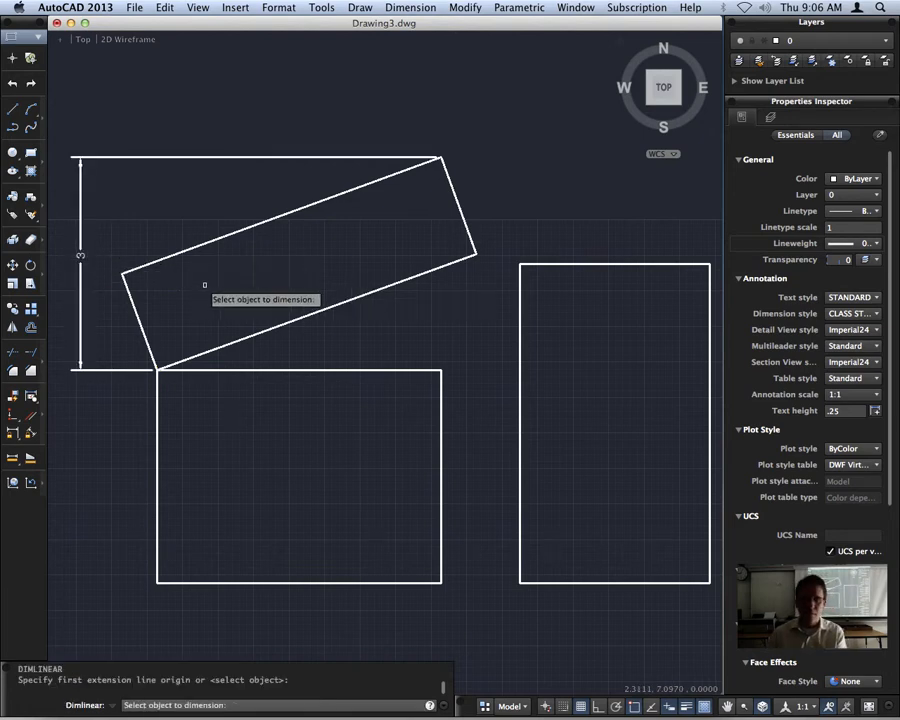
click(122, 274)
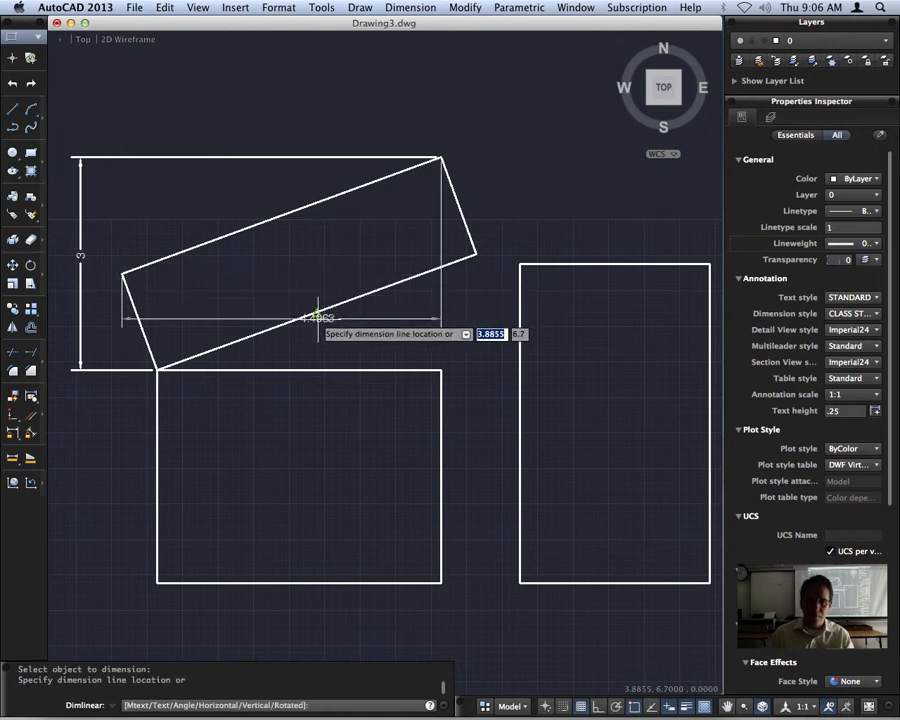
key(Escape)
click(410, 7)
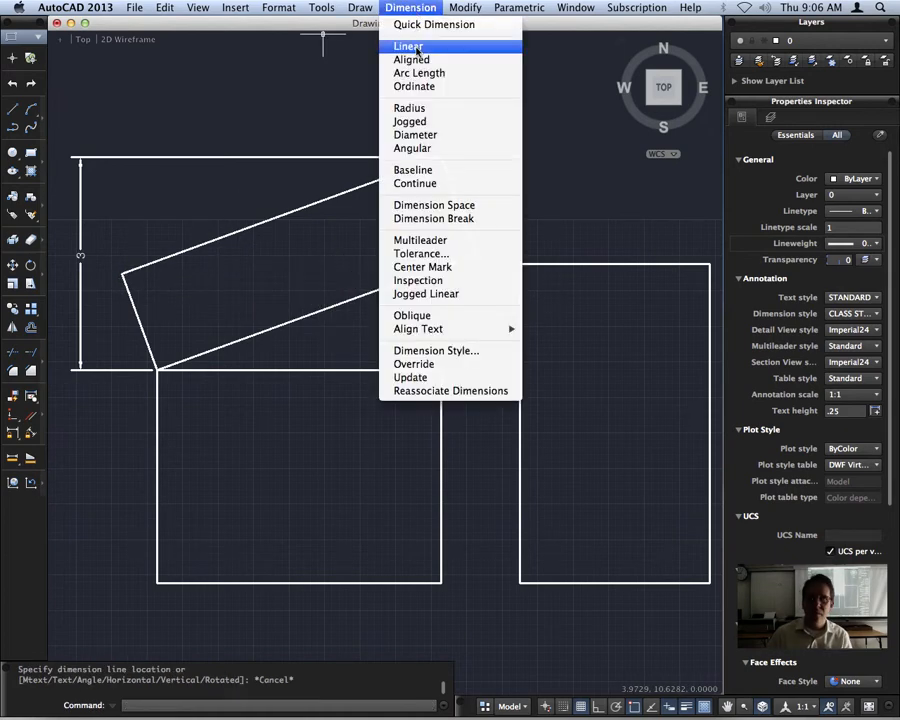
click(410, 47)
click(123, 273)
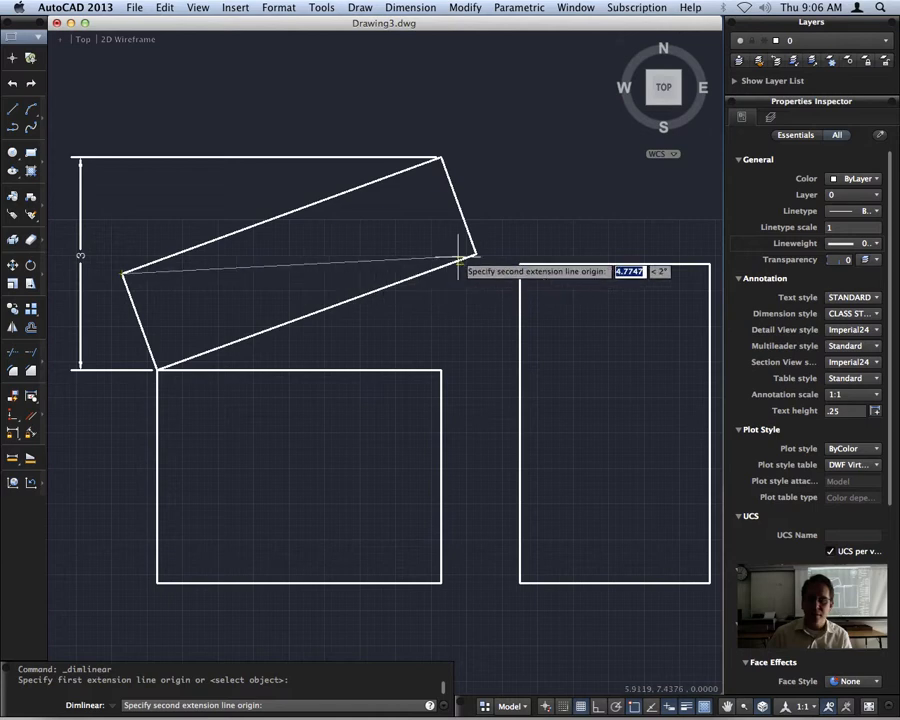
click(476, 256)
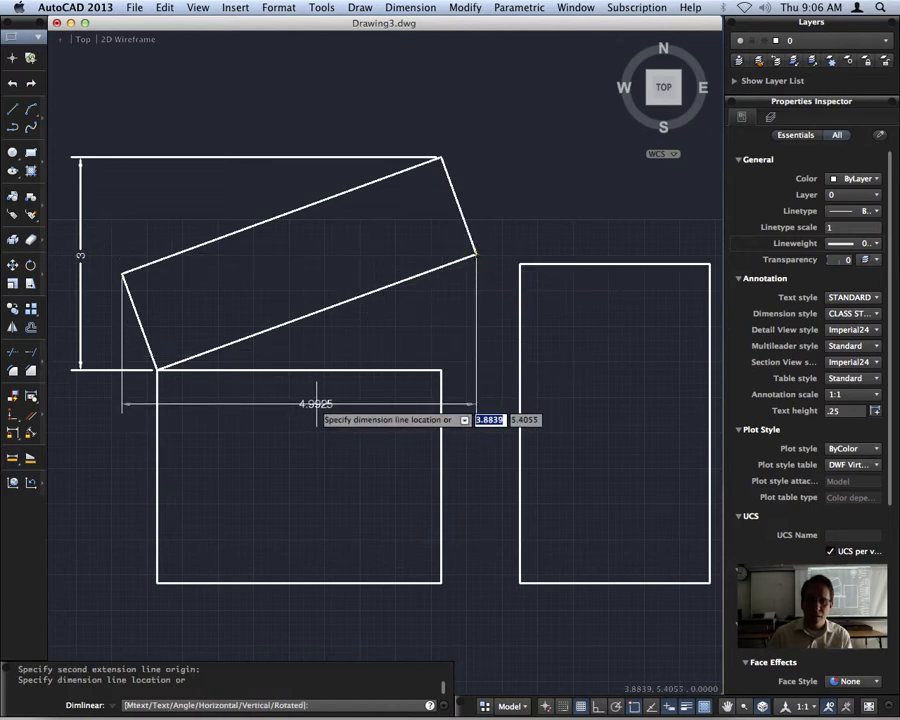
key(Escape)
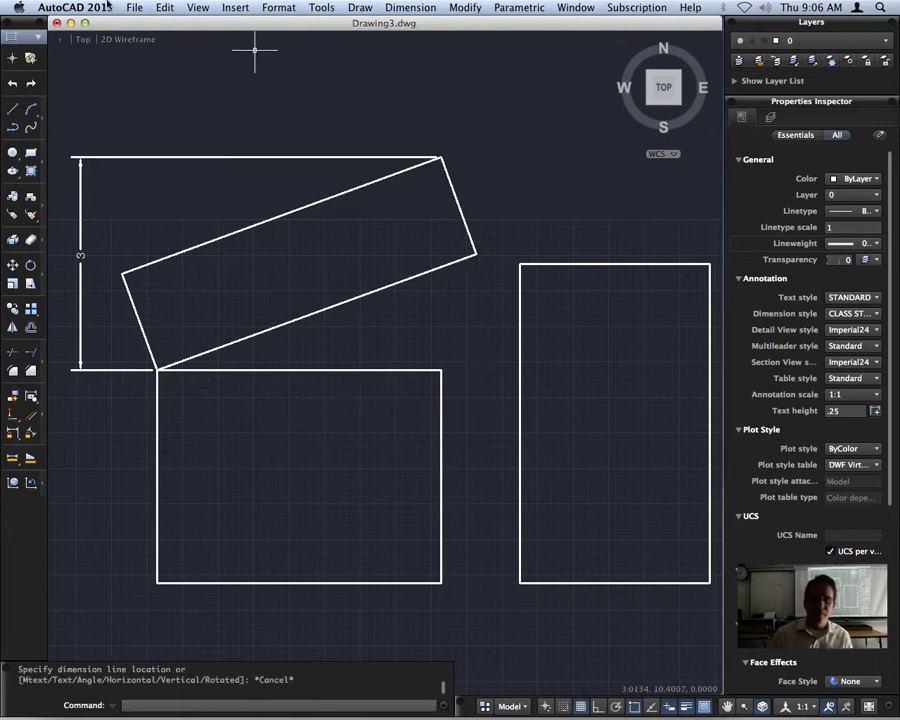
Add a horizontal linear dimension between the rotated rectangle's topmost and lowest corners, with its dimension line crossing the shape.
click(410, 7)
click(408, 42)
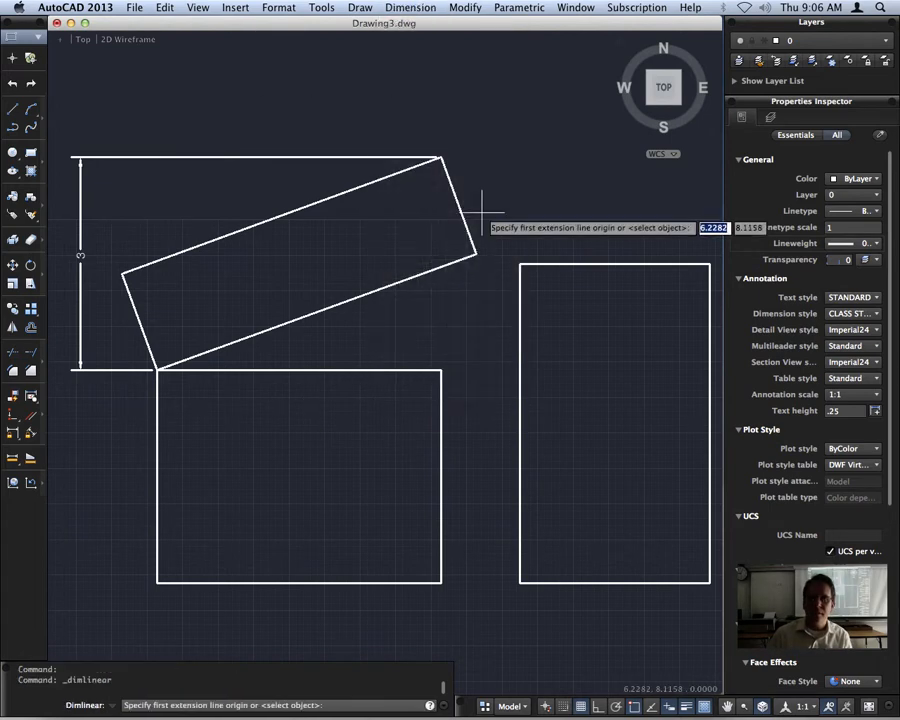
click(441, 157)
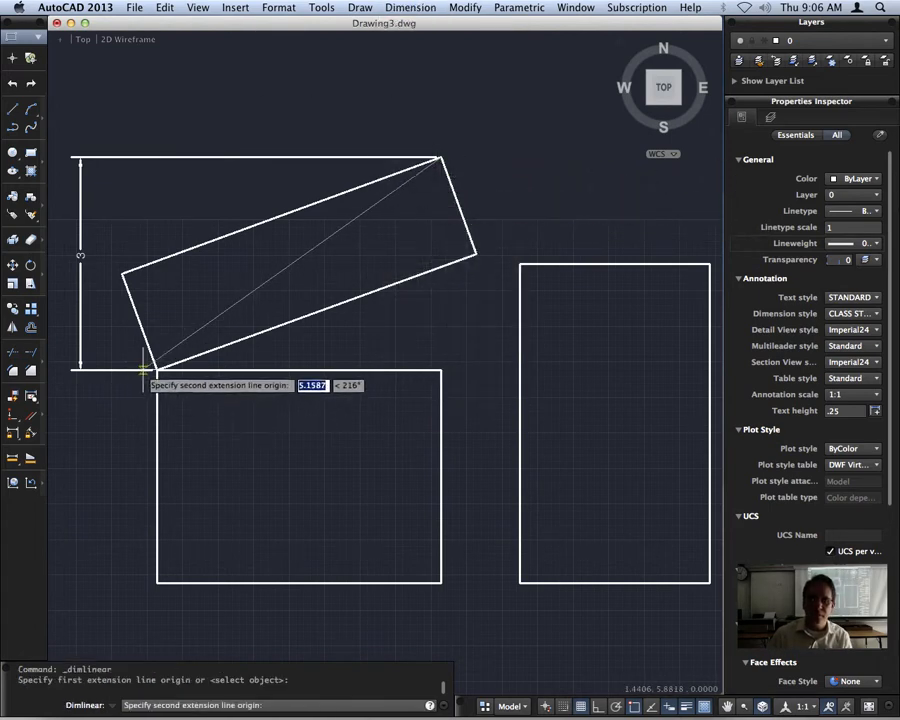
click(156, 368)
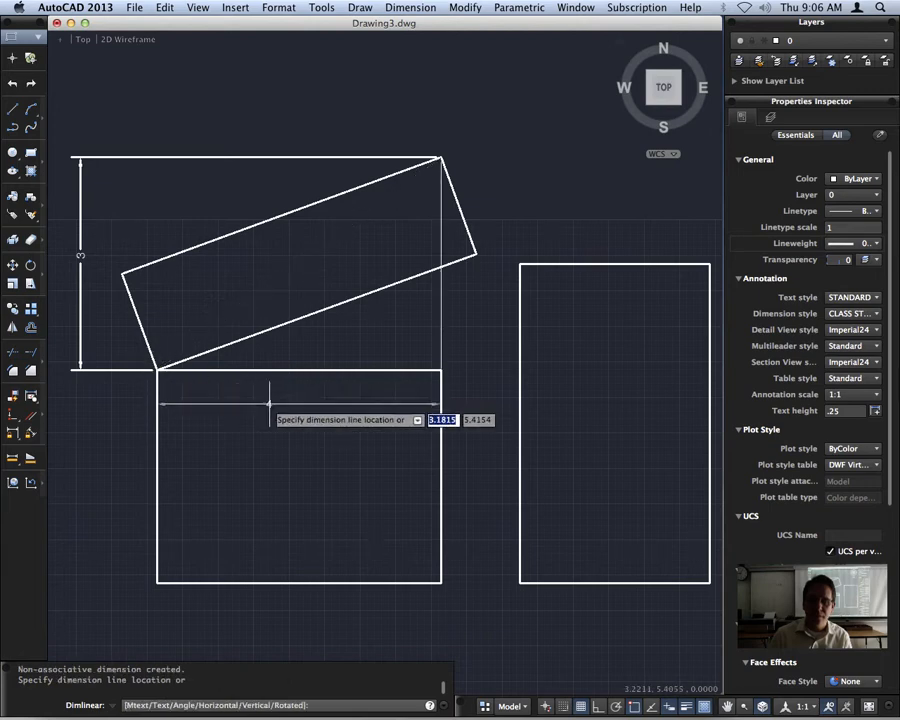
click(304, 300)
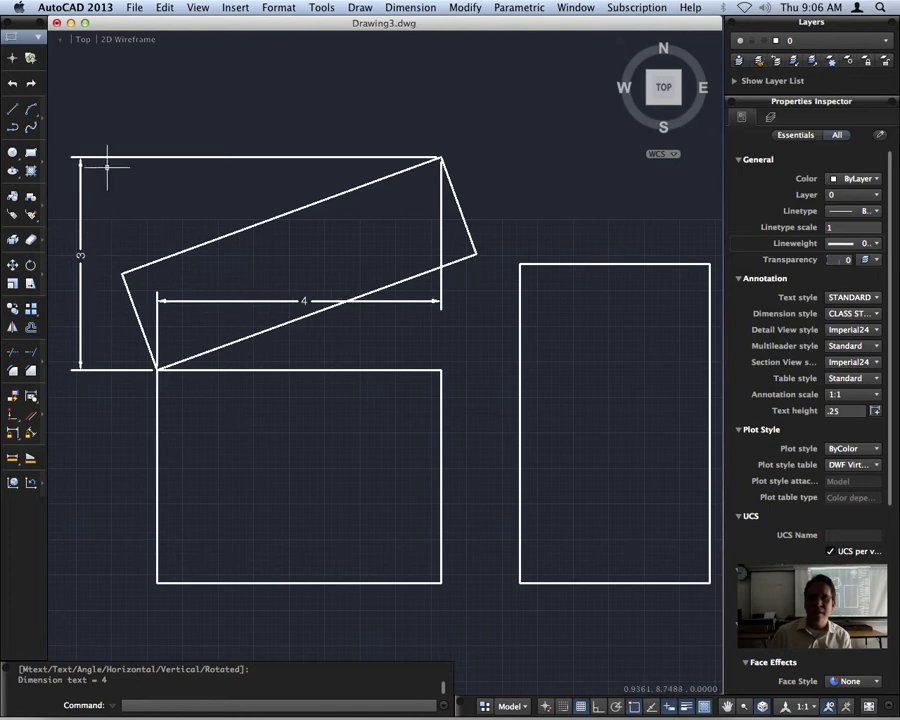
Add an aligned dimension along the rotated rectangle's right-hand short side, placed outside the shape.
click(427, 8)
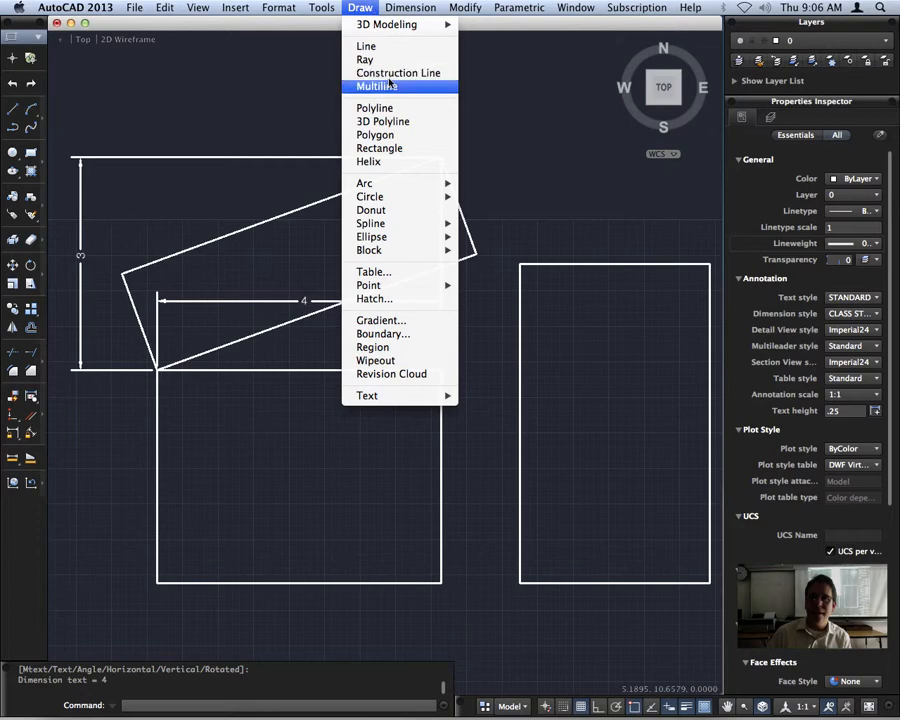
mouse_move(462, 10)
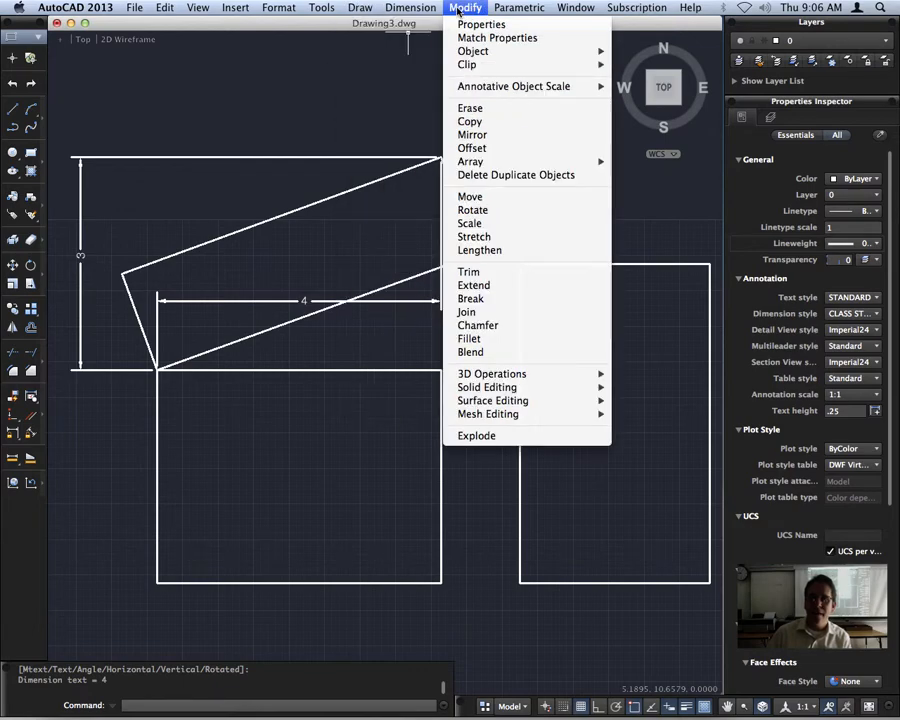
mouse_move(410, 8)
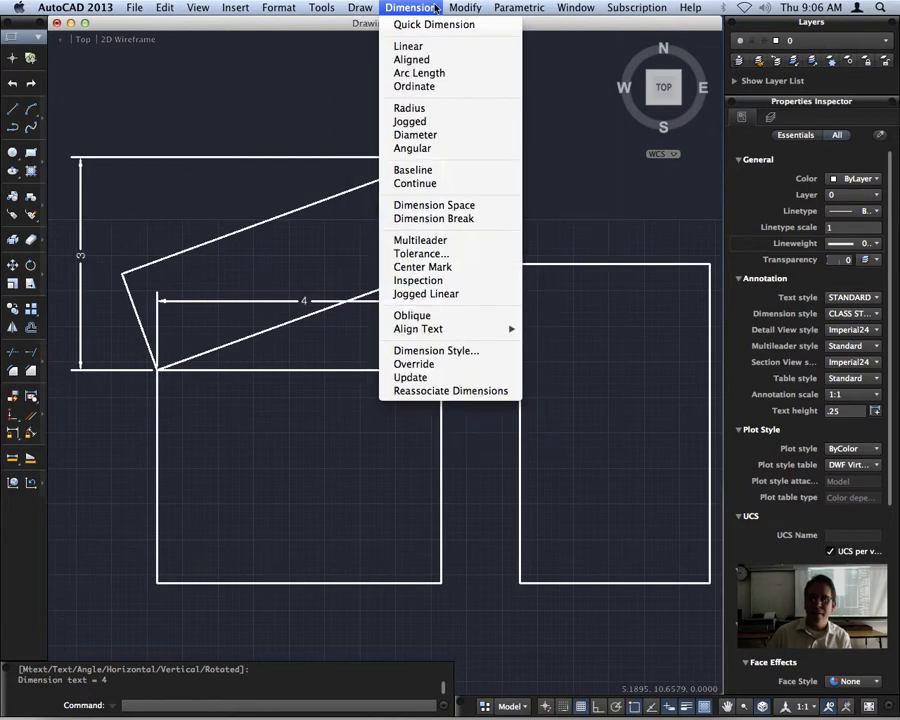
click(447, 63)
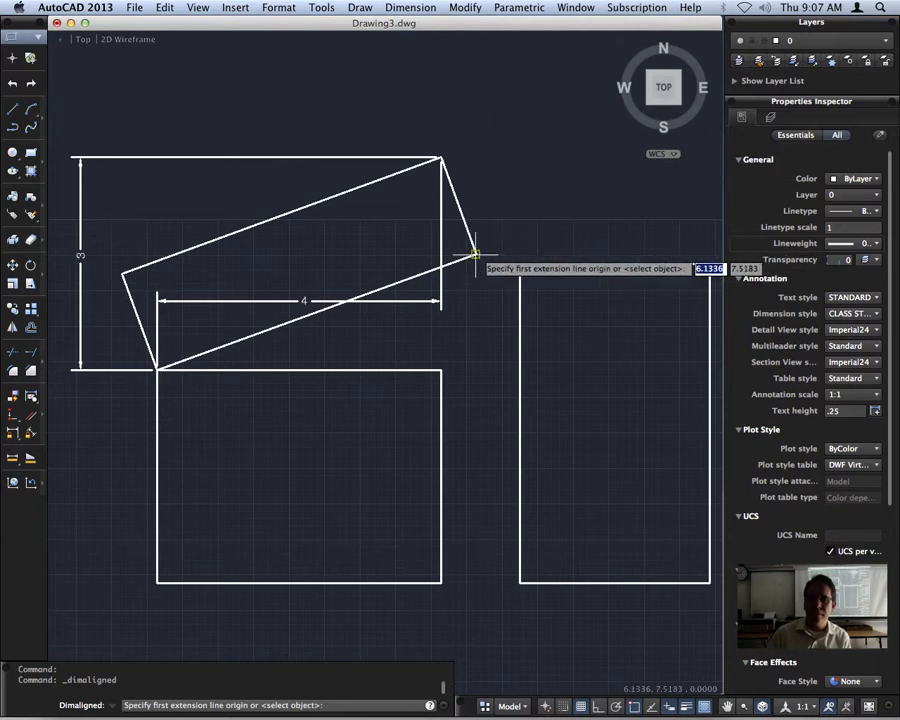
click(475, 253)
click(441, 157)
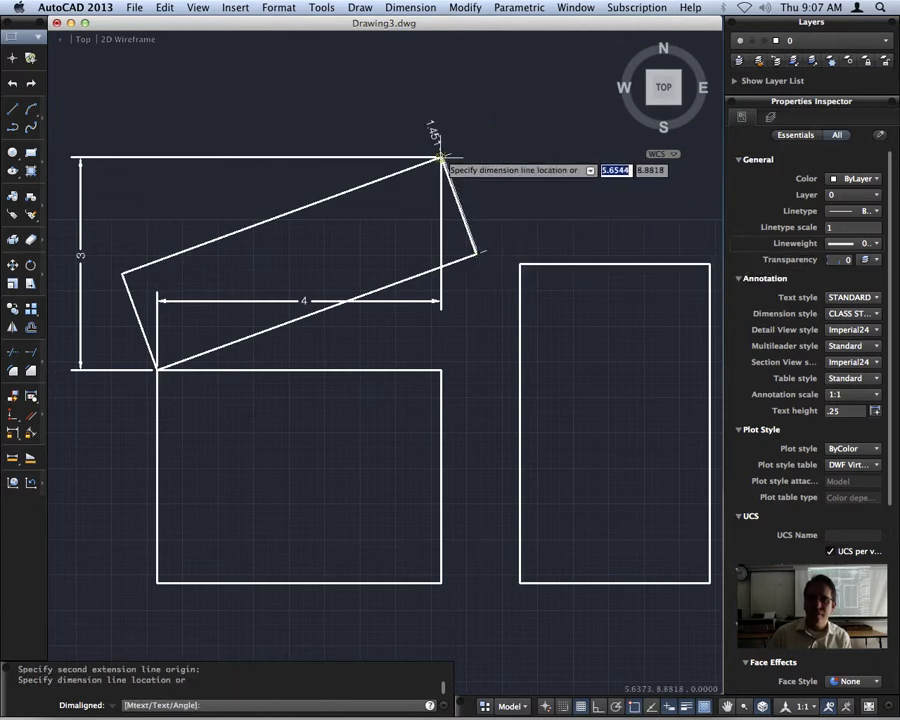
click(492, 182)
key(Return)
key(Return)
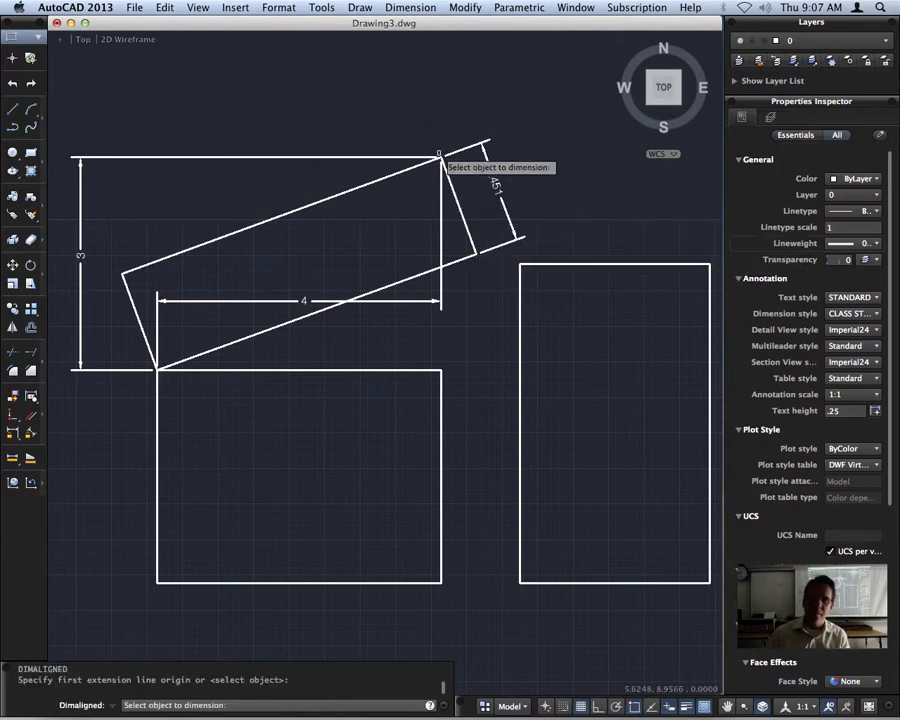
click(443, 160)
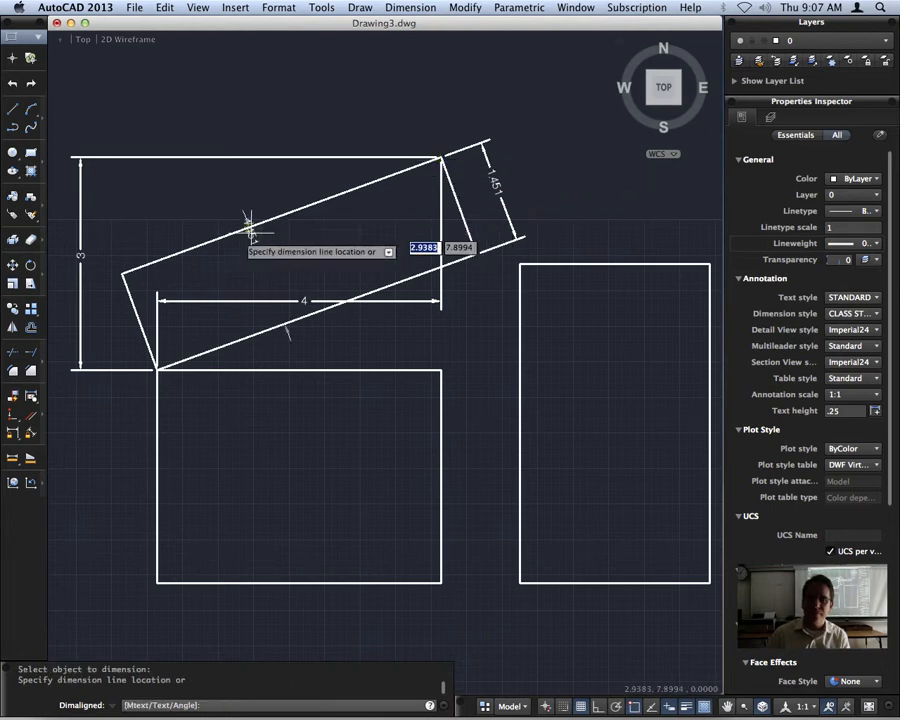
key(Escape)
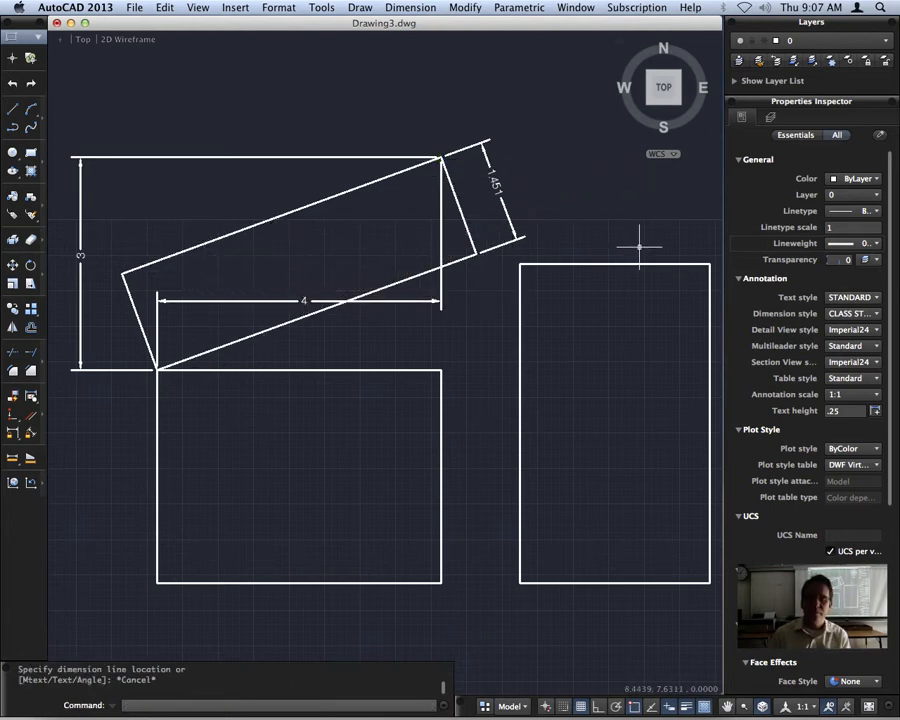
Erase the aligned dimension beside the rotated rectangle's right-hand short side.
click(499, 188)
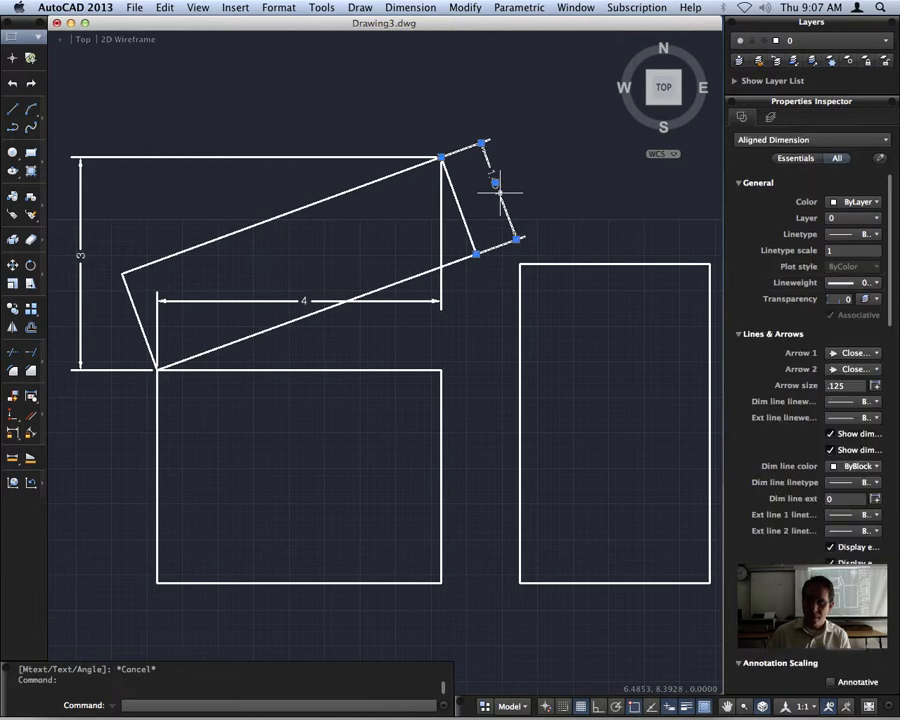
key(Delete)
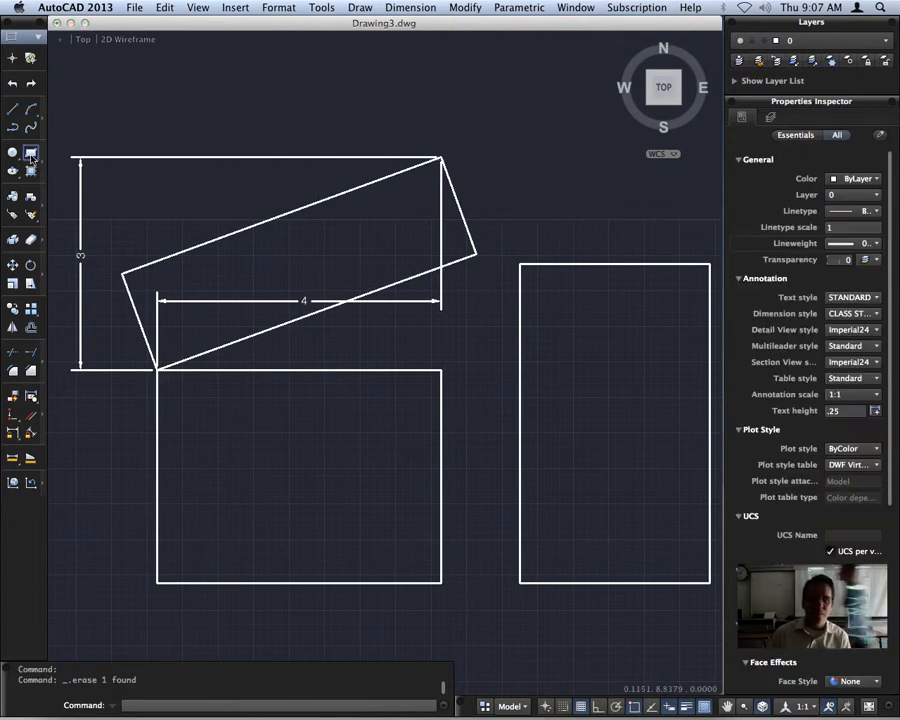
Begin a new rectangle at the tall rectangle's upper-left corner and set its rotation angle to 15 degrees.
click(31, 155)
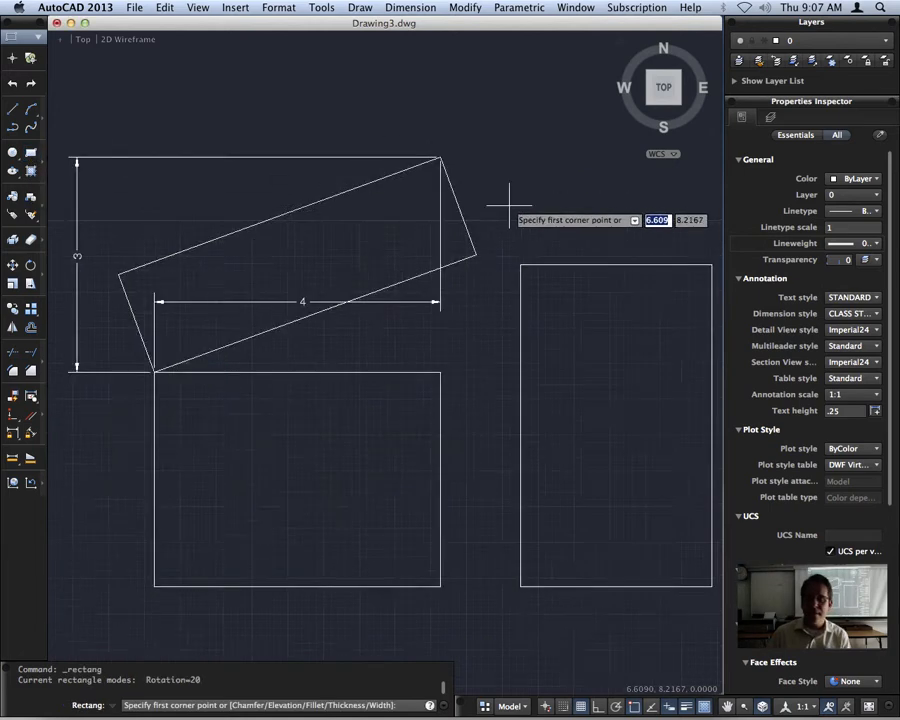
middle_drag(509, 205, 305, 195)
click(313, 250)
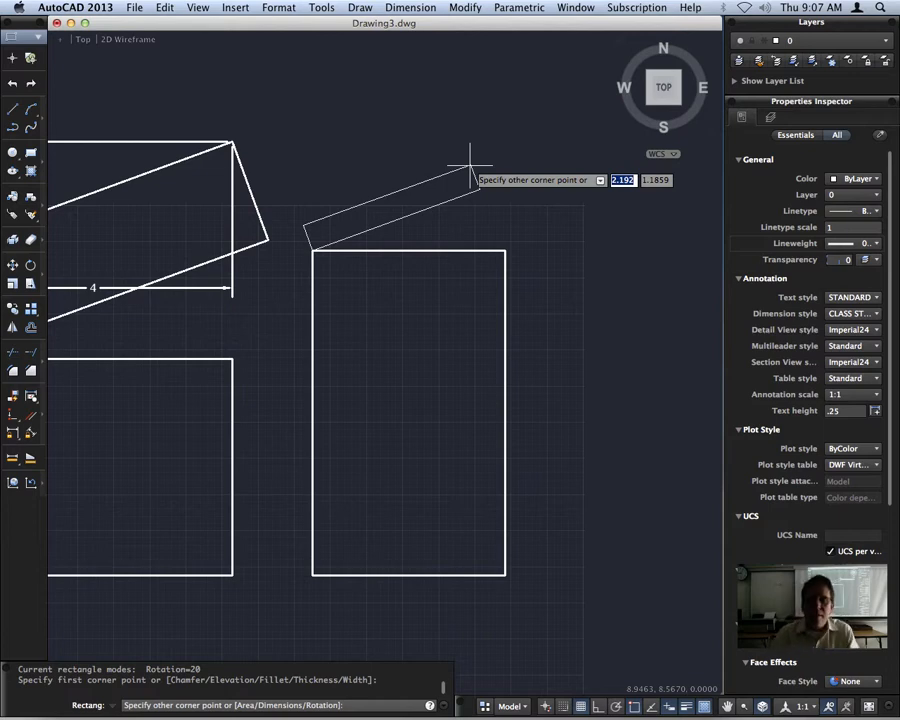
text(r)
key(Return)
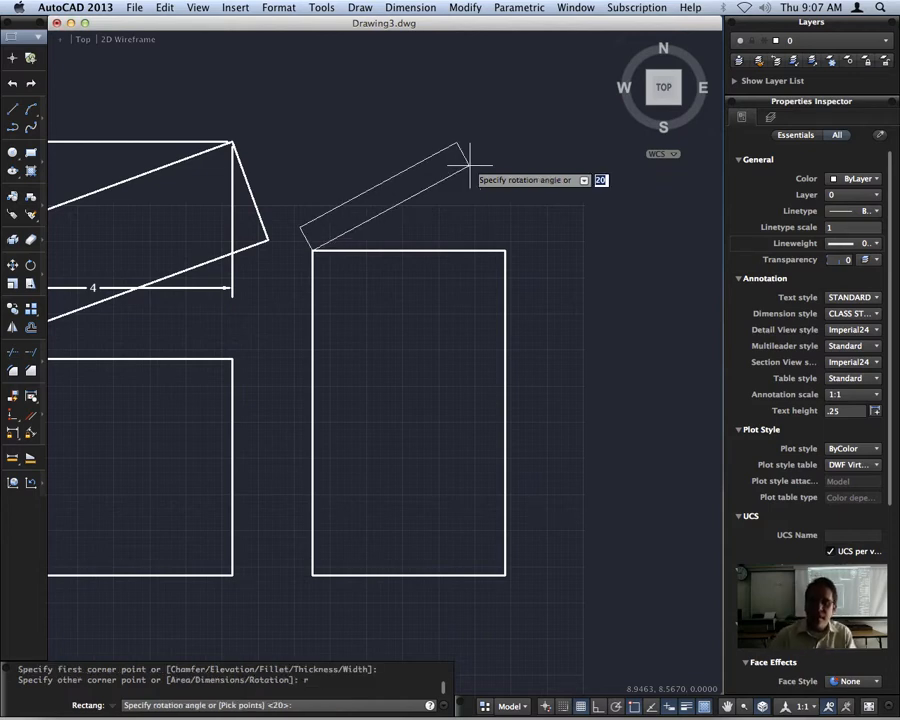
text(15)
key(Return)
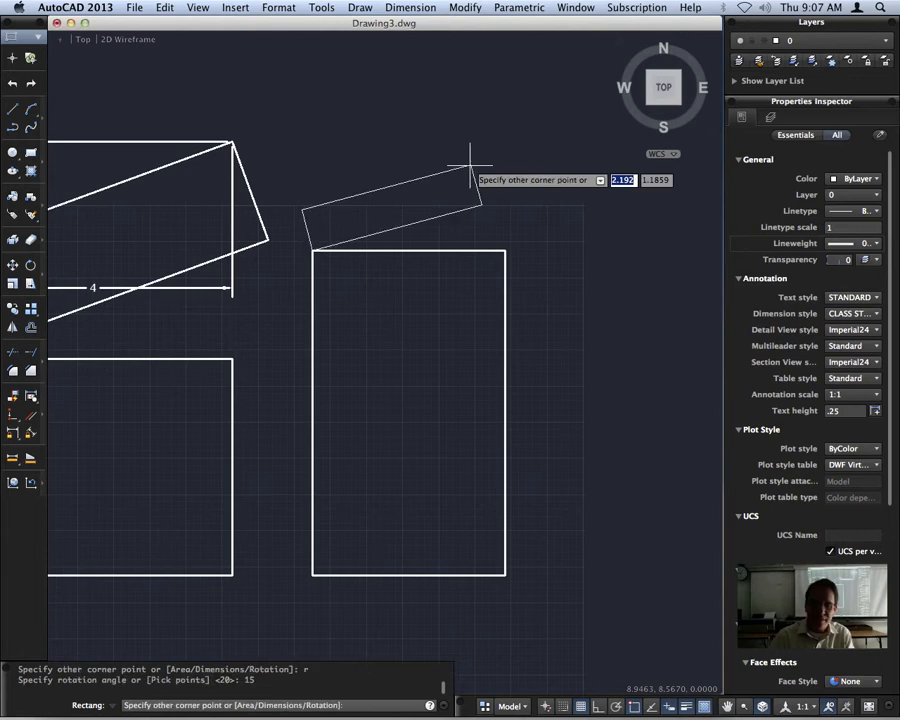
Define the pending rectangle by dimensions, with length 4 and width 3.
text(d)
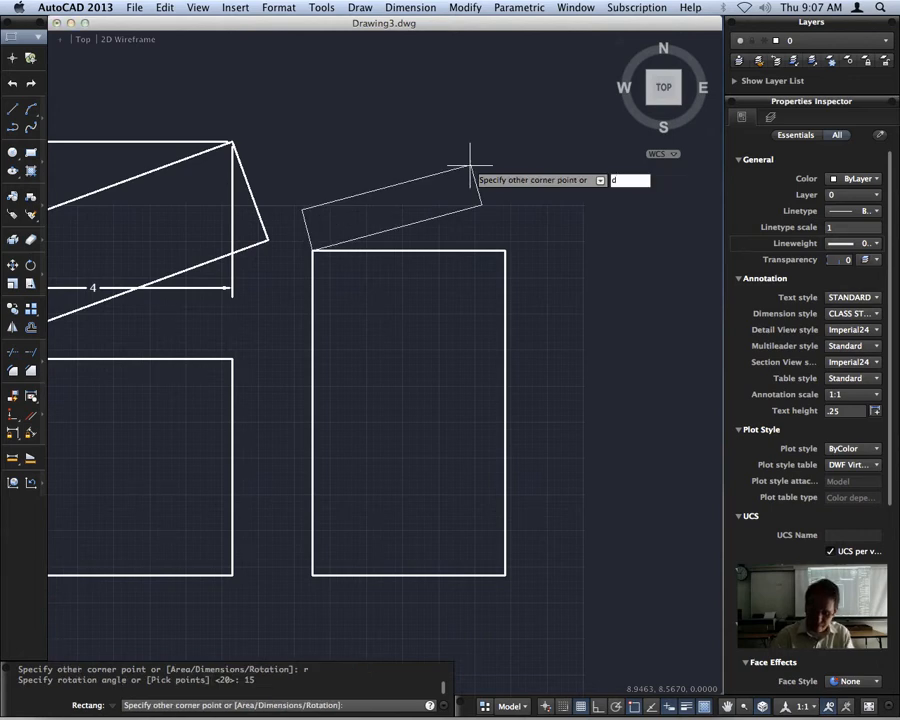
key(Return)
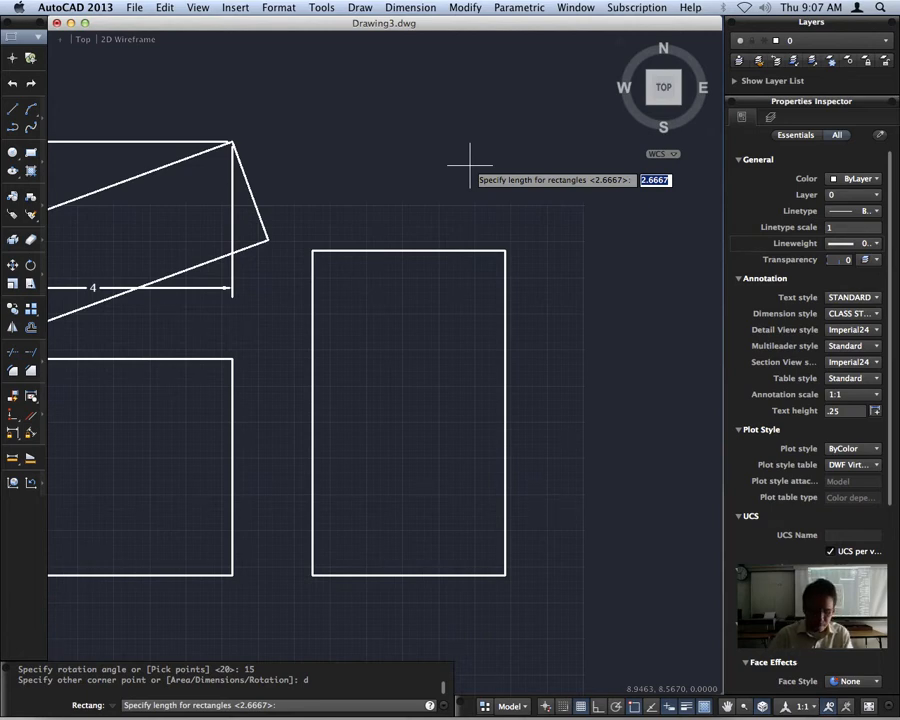
text(4)
key(Return)
text(3)
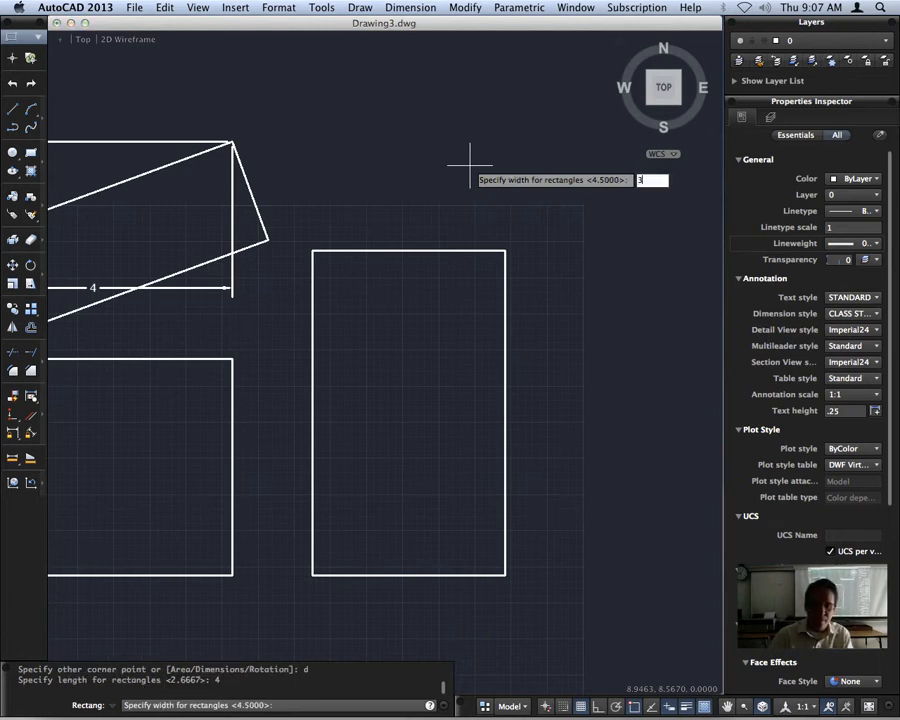
key(Return)
scroll(470, 163, down, 5)
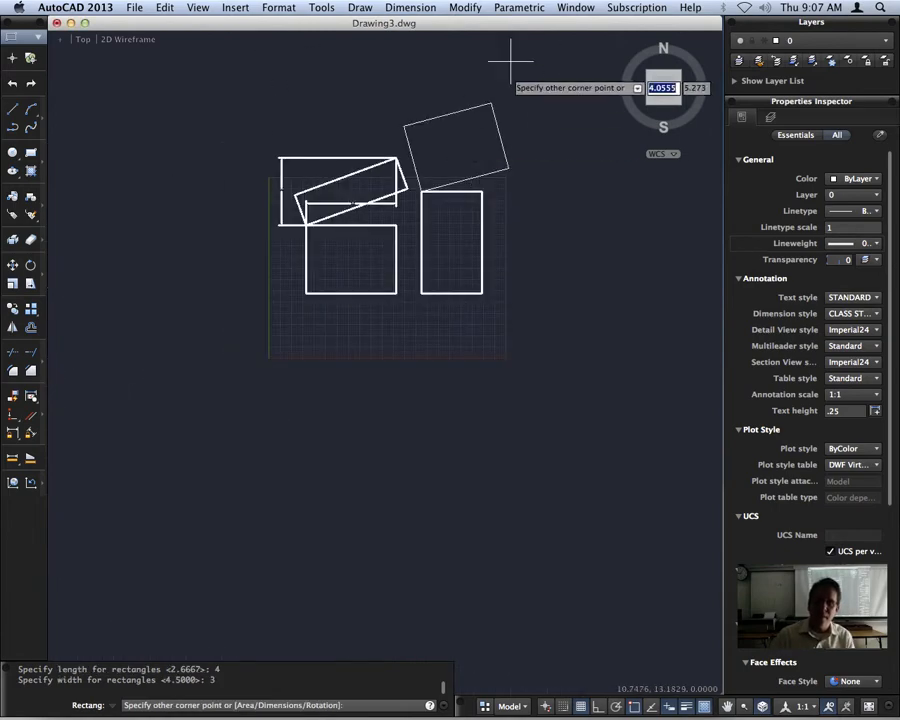
click(412, 7)
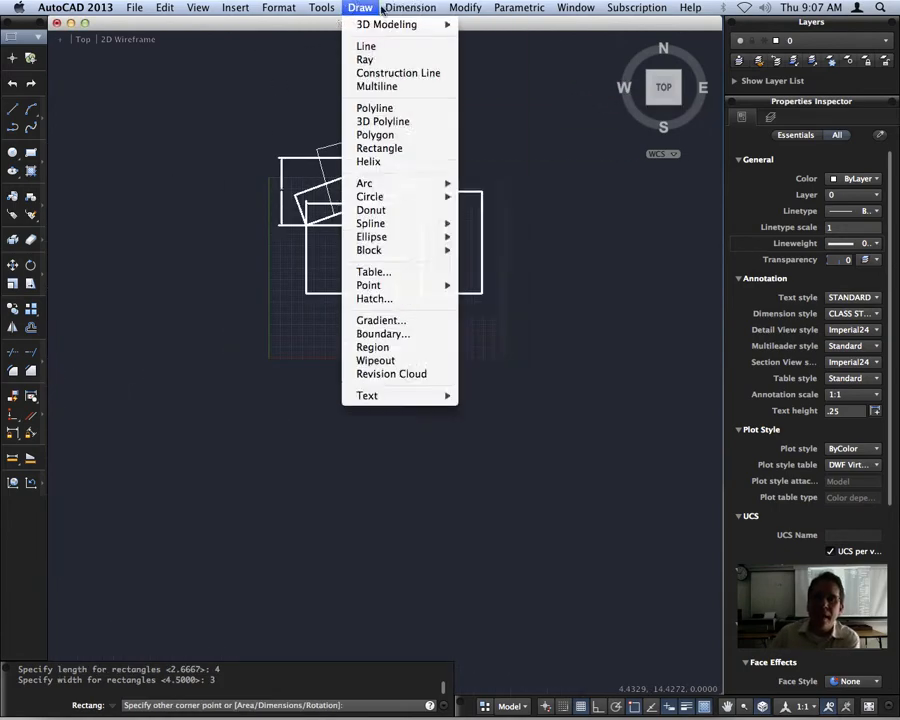
click(536, 117)
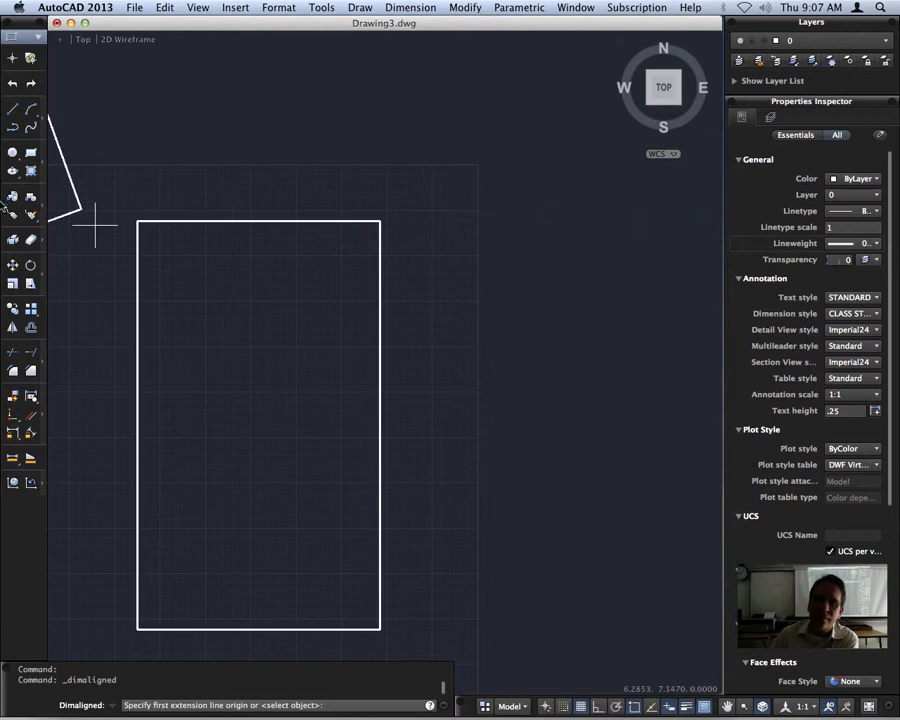
key(Escape)
key(Escape)
middle_drag(203, 228, 337, 295)
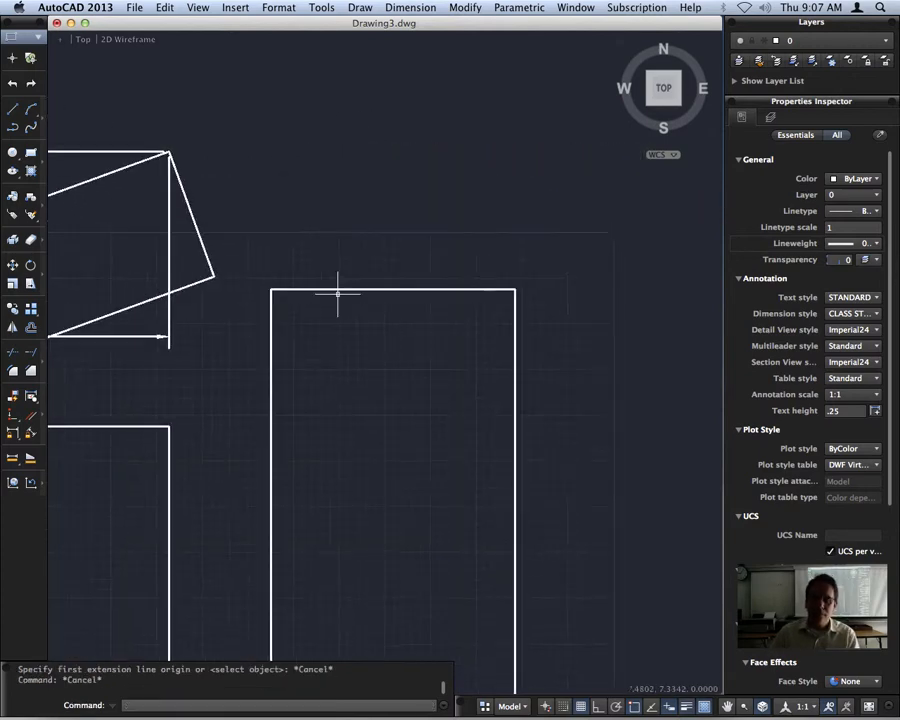
scroll(340, 294, down, 4)
key(Return)
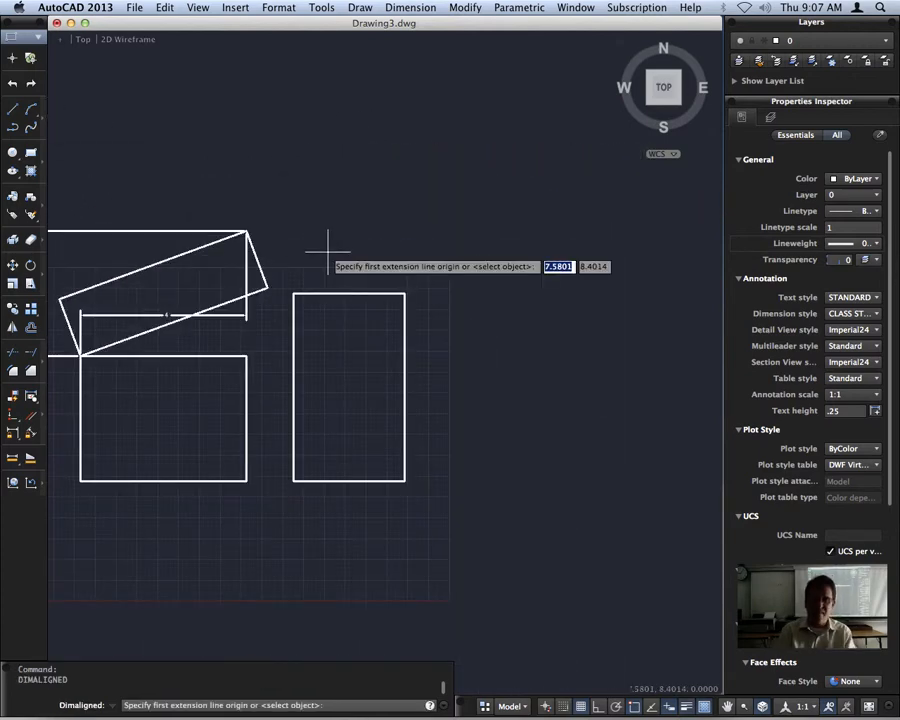
key(Escape)
Draw a rectangle by dimensions from the tall rectangle's upper-left corner, accepting length 4, width 3 and the 15-degree rotation, placed above it.
text(rec)
key(Return)
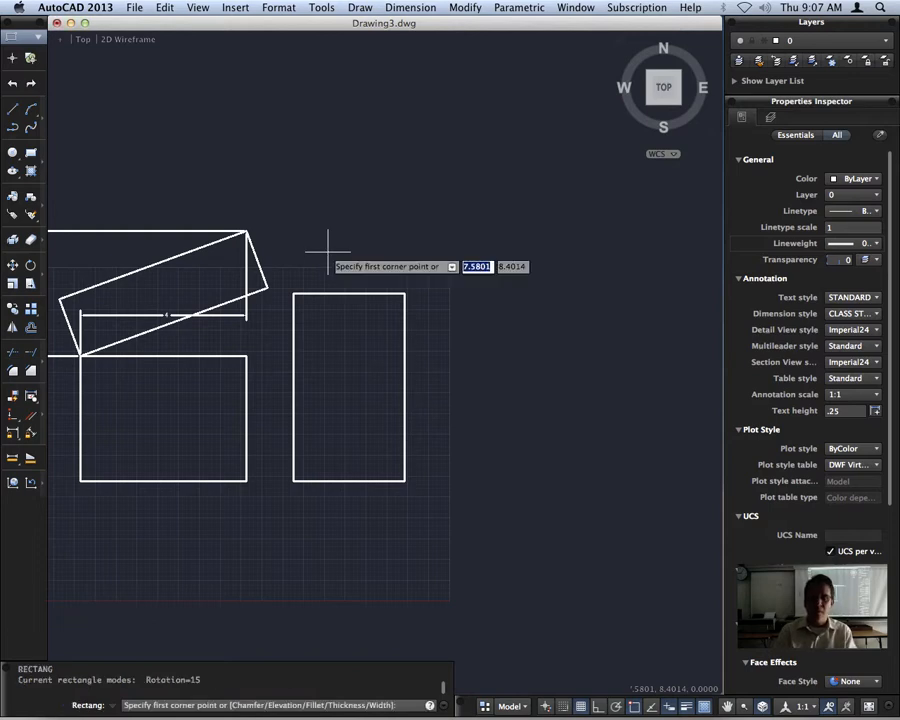
click(294, 292)
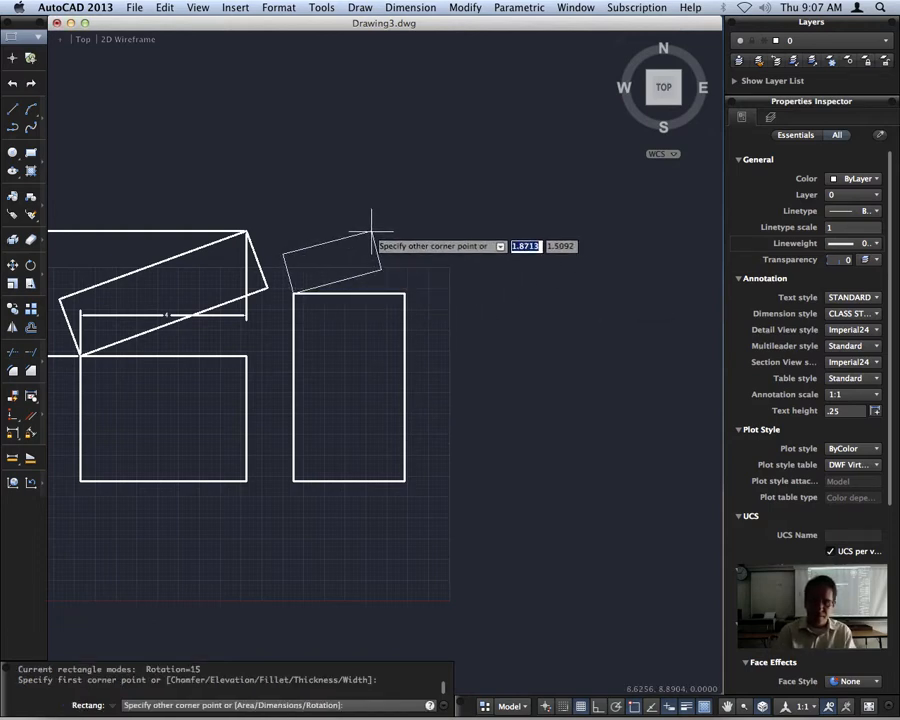
text(d)
key(Return)
key(Return)
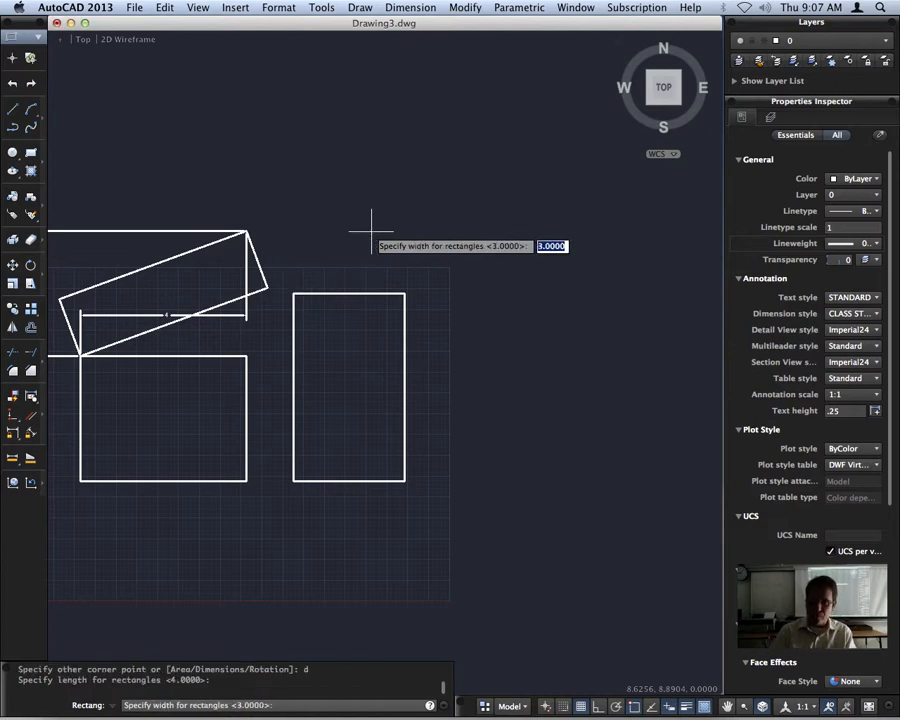
key(Return)
click(371, 236)
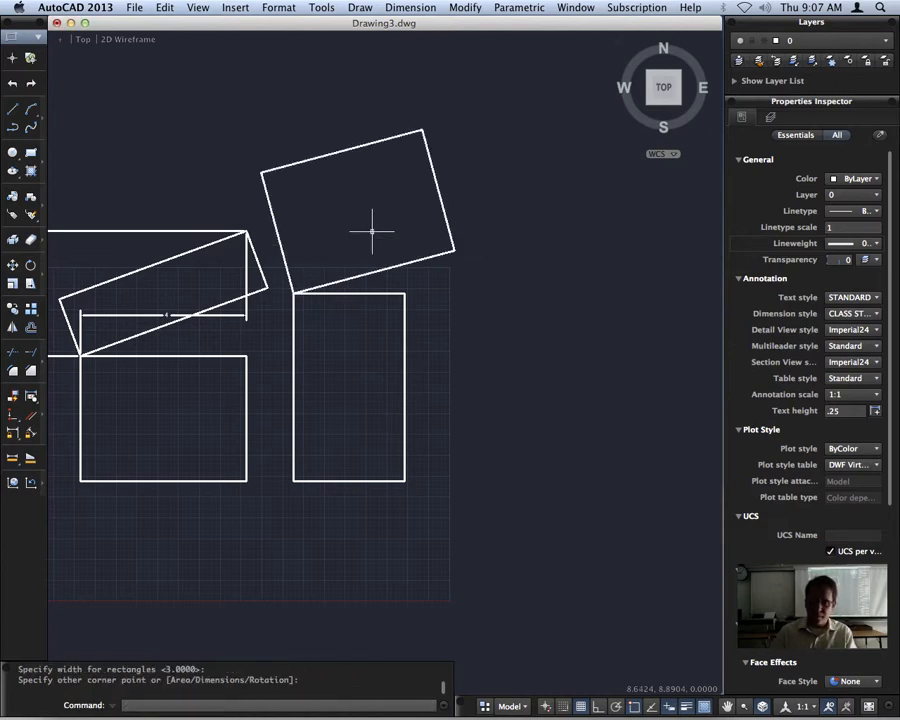
Add an aligned dimension along the upper long side of the new rotated rectangle, placed just outside the shape.
click(432, 6)
click(400, 58)
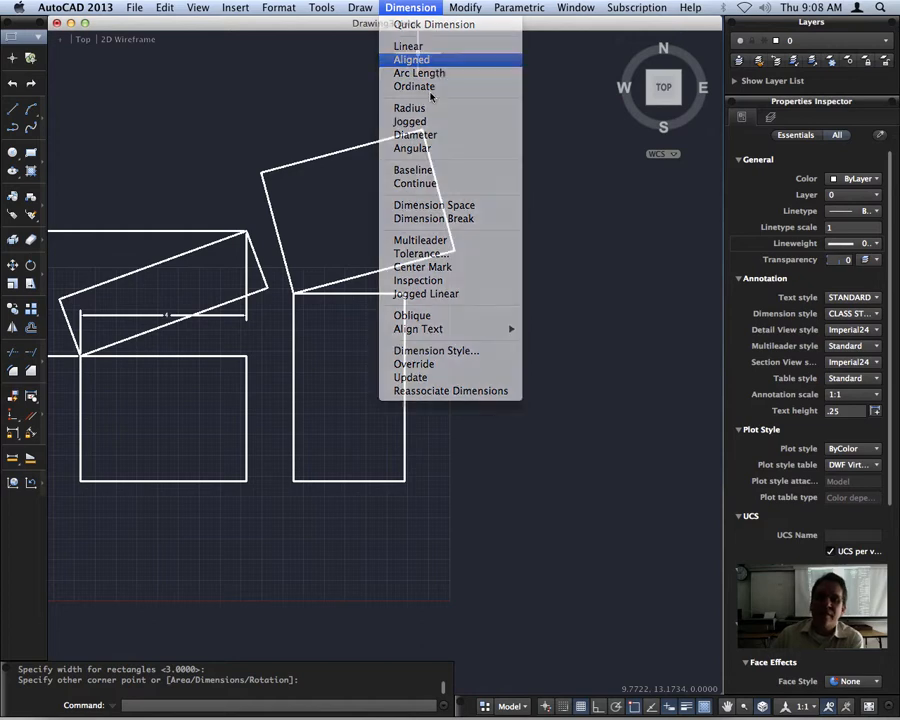
click(263, 173)
click(423, 131)
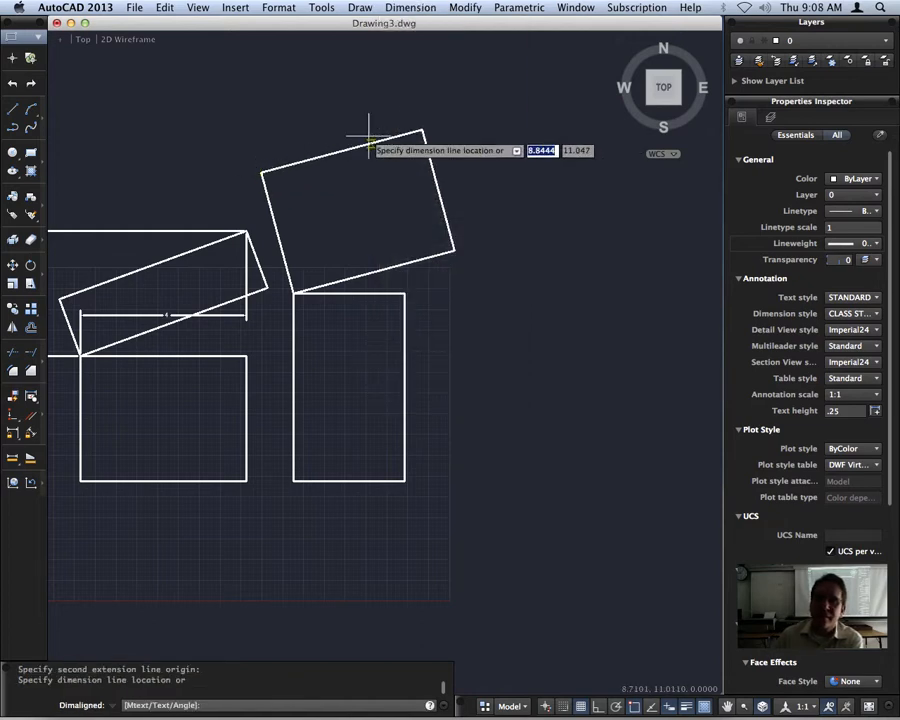
click(349, 135)
key(Return)
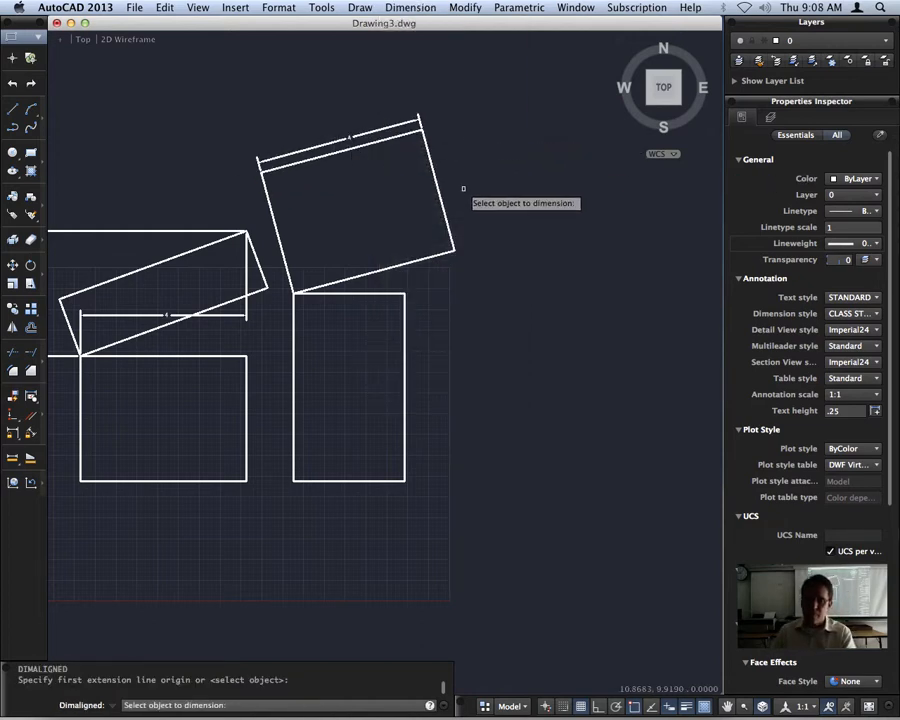
click(451, 240)
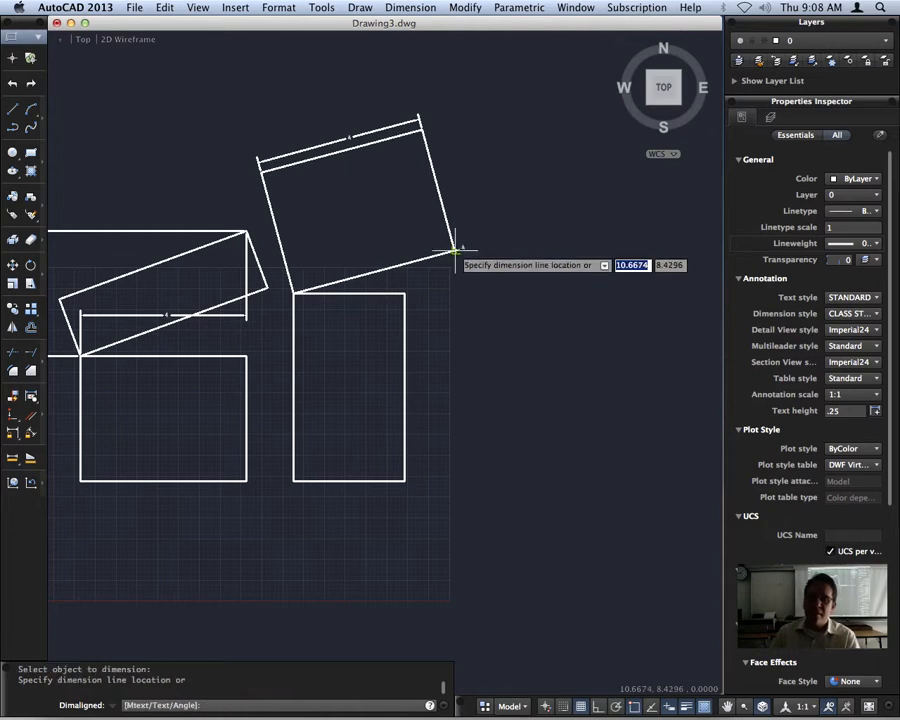
key(Escape)
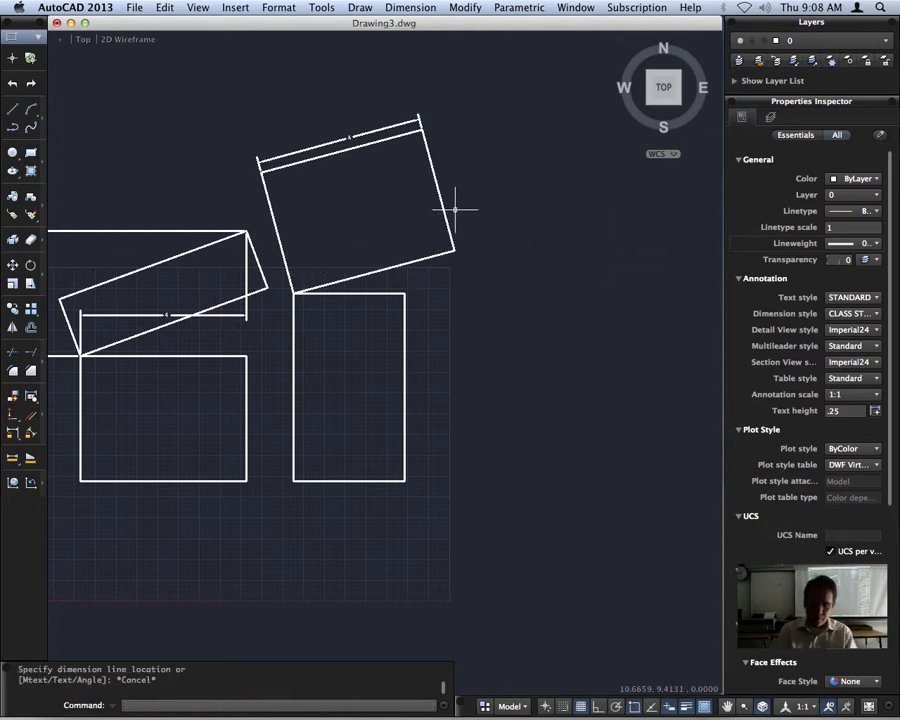
Add an aligned dimension along the right-hand short side of the new rotated rectangle, placed outside the shape.
click(528, 8)
mouse_move(462, 8)
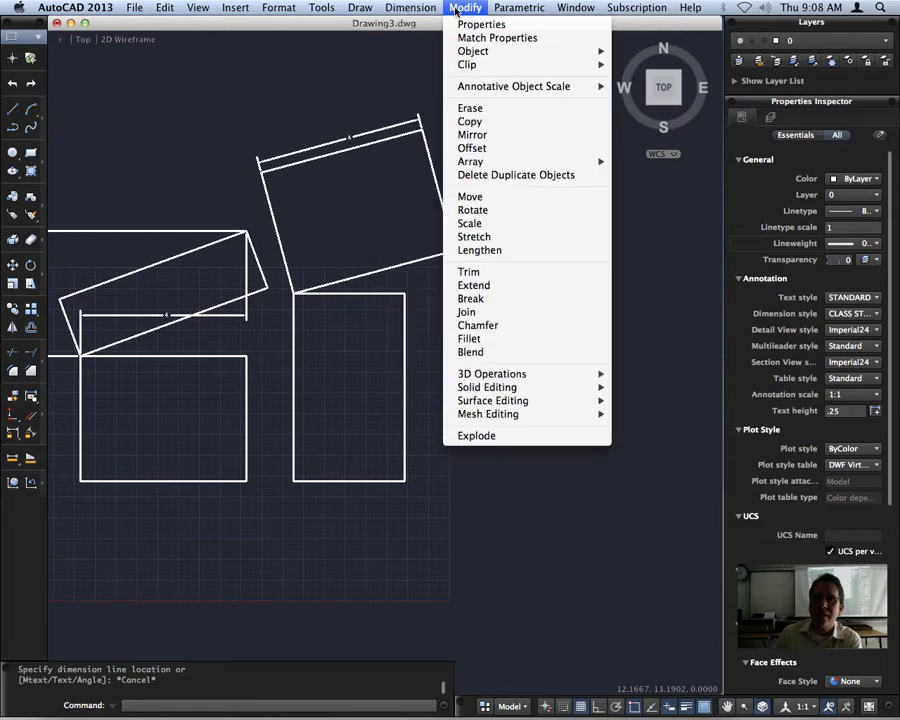
click(405, 58)
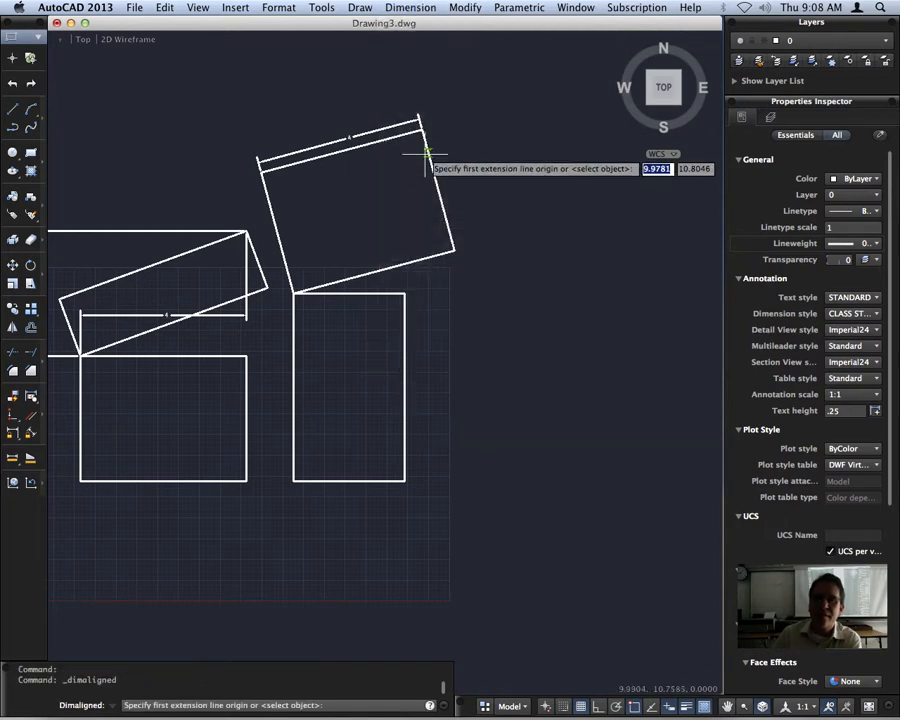
click(421, 121)
click(453, 249)
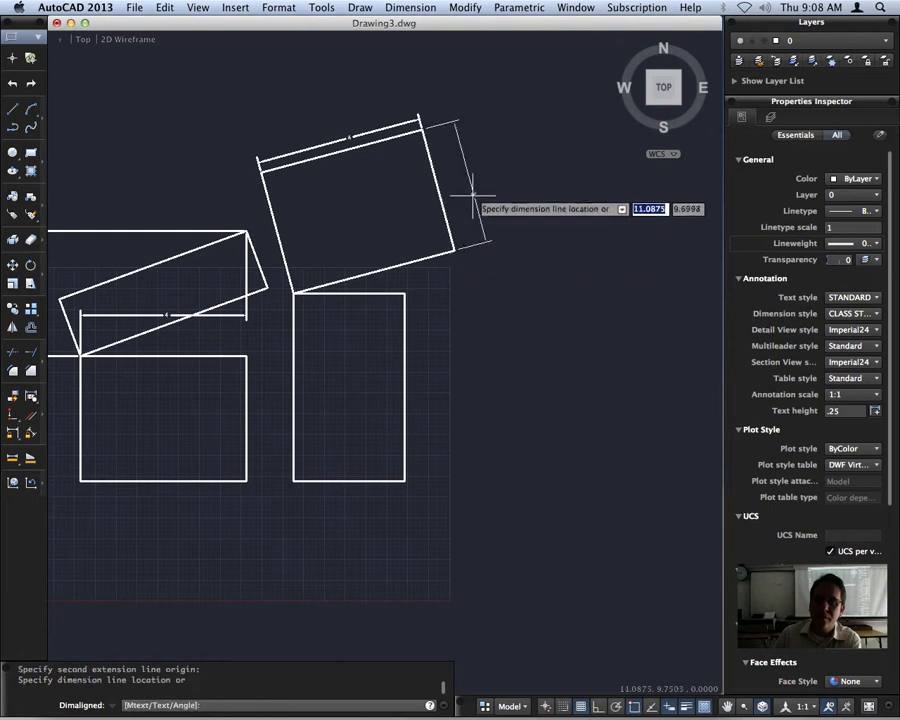
click(464, 197)
scroll(510, 206, up, 3)
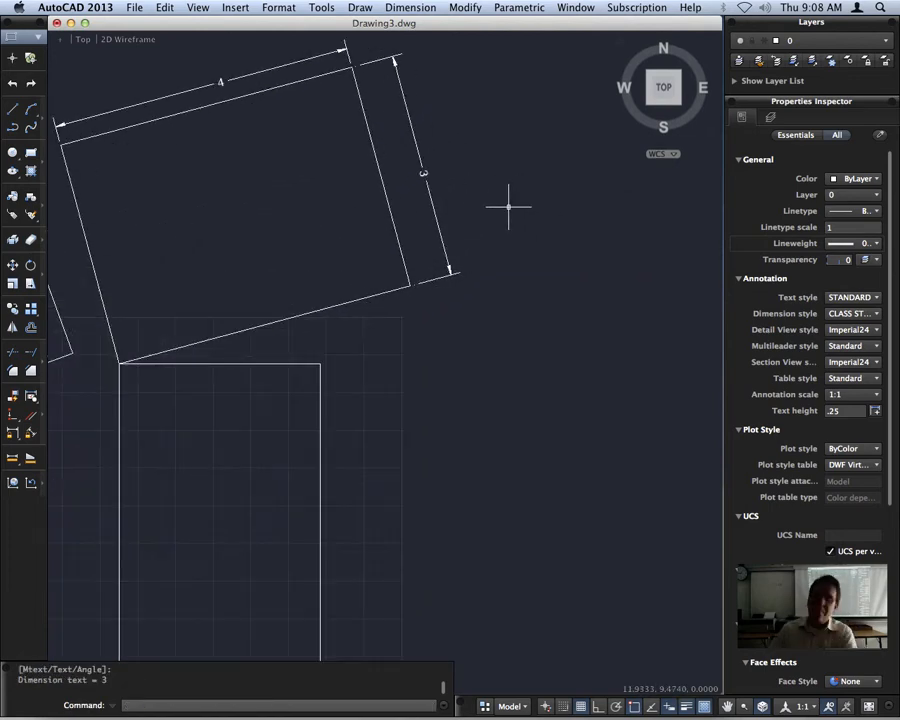
middle_drag(270, 346, 484, 304)
scroll(430, 390, down, 3)
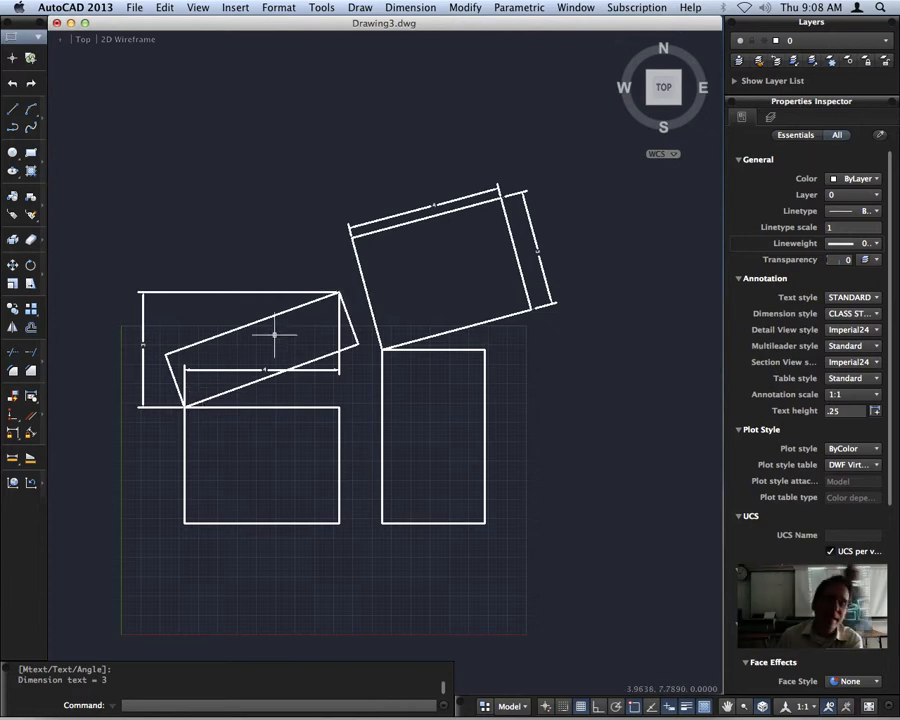
click(238, 370)
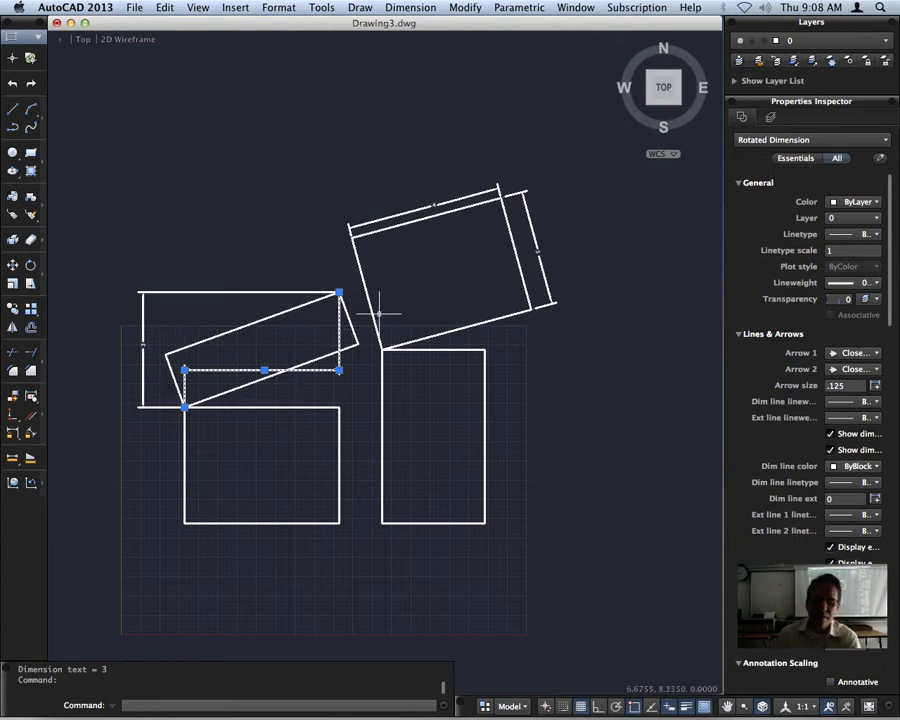
key(Escape)
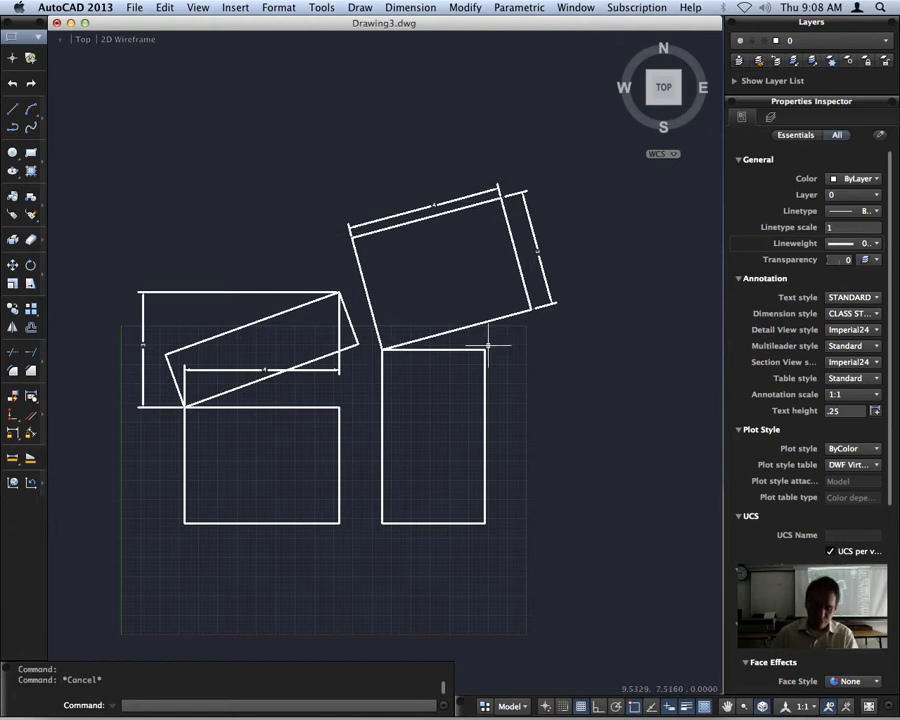
Try to draw another rectangle from the tall rectangle's upper-left corner, accepting the 15-degree rotation angle.
text(rec)
key(Return)
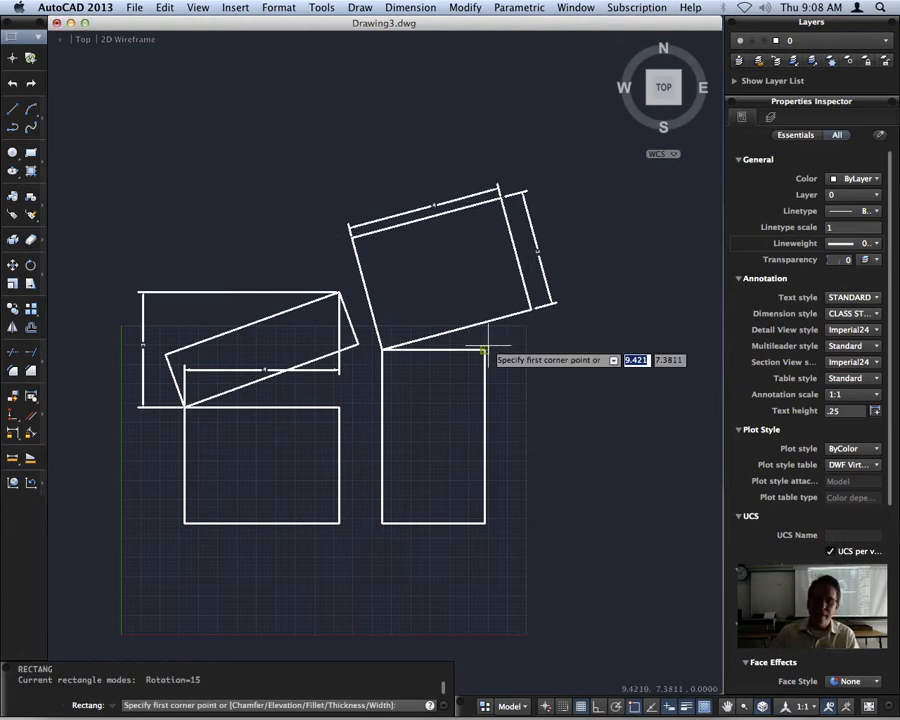
click(382, 350)
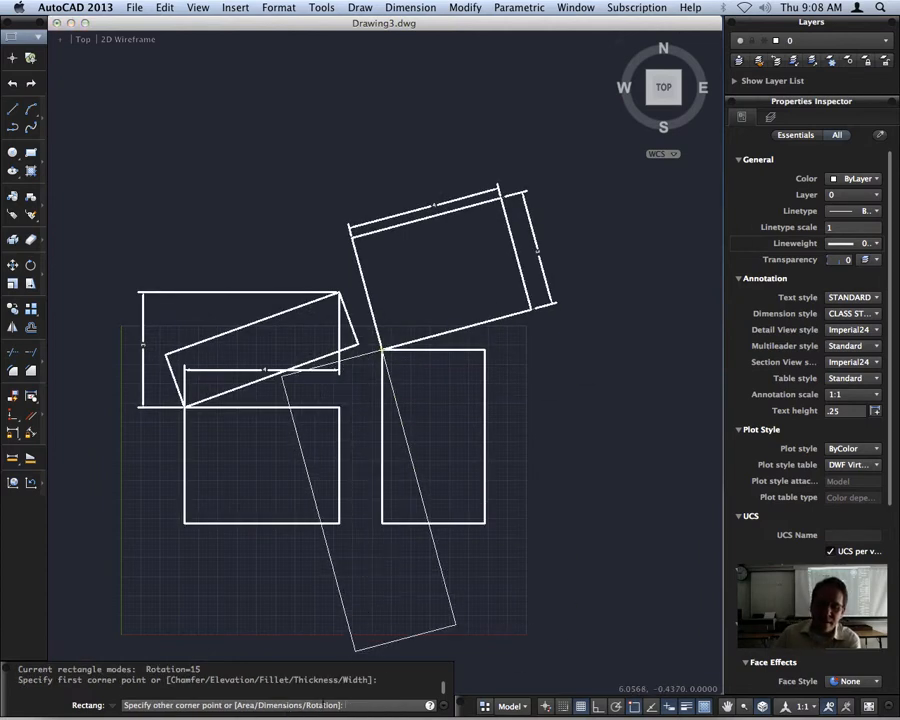
text(r)
key(Return)
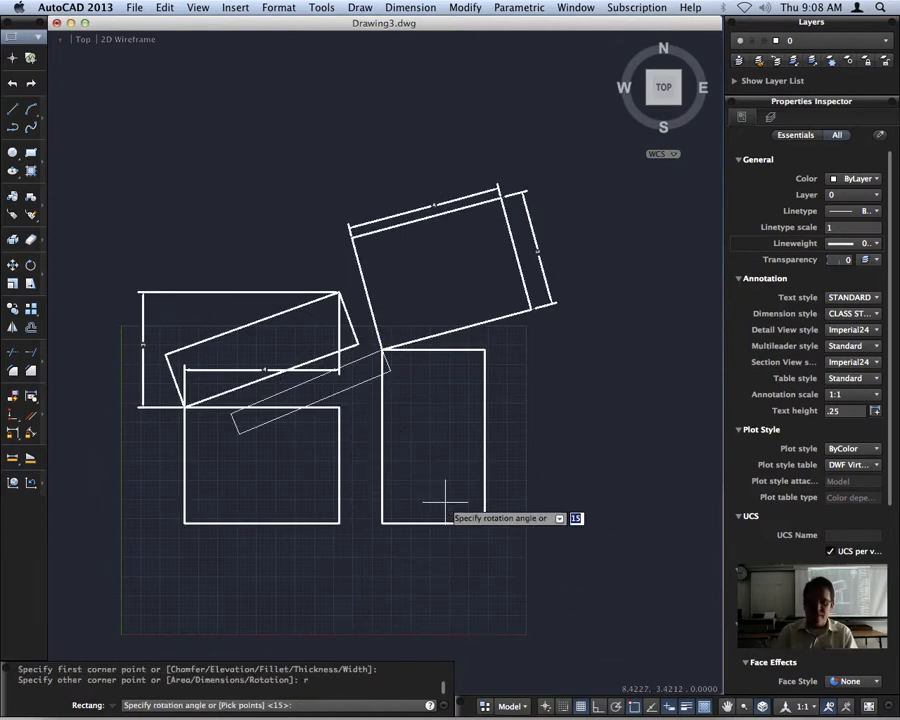
key(Return)
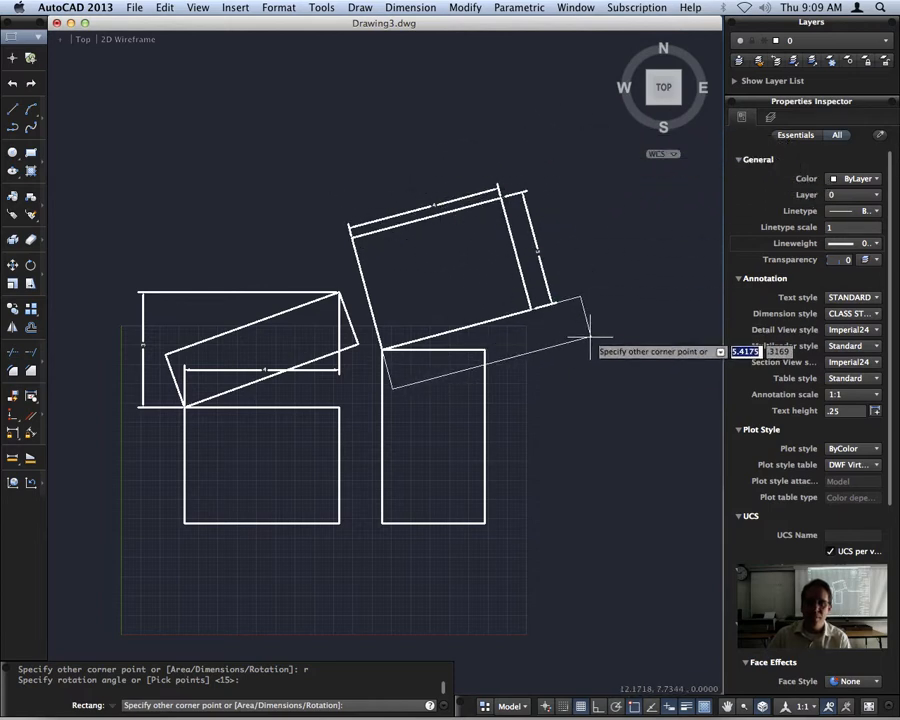
key(Escape)
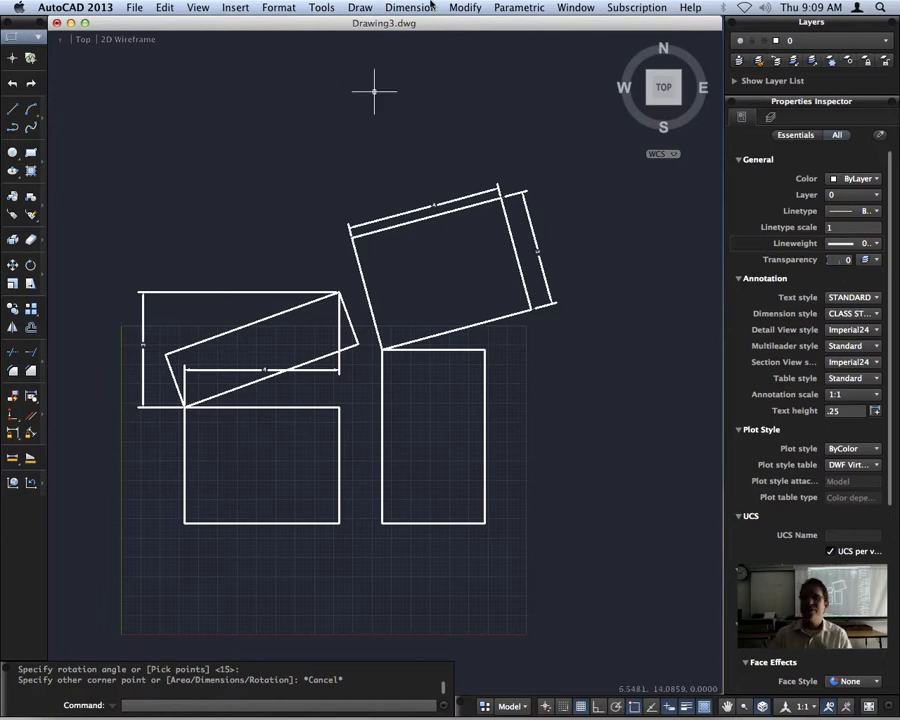
key(super+Tab)
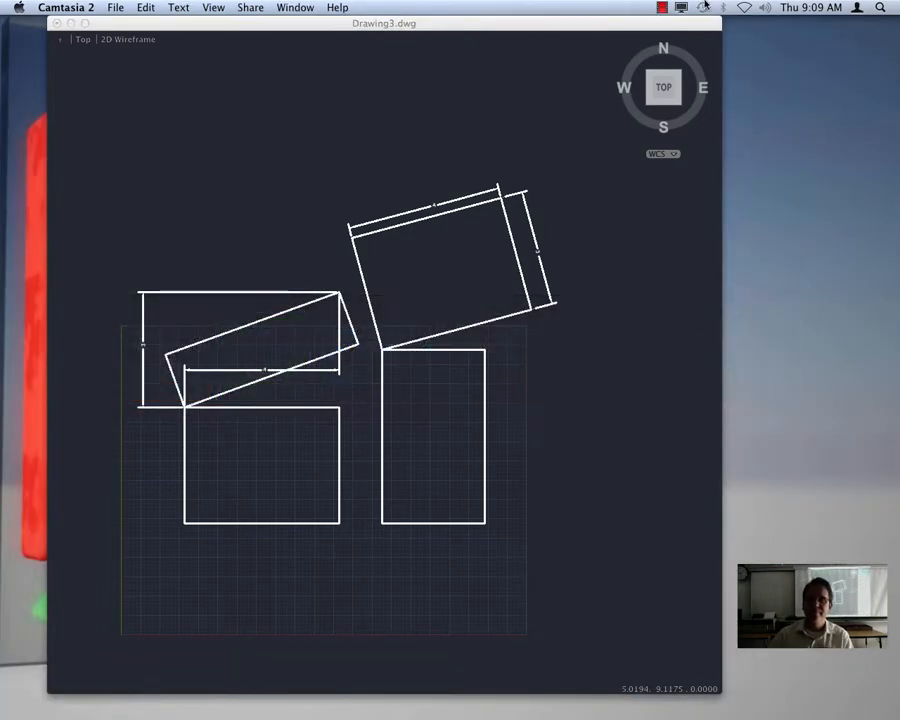